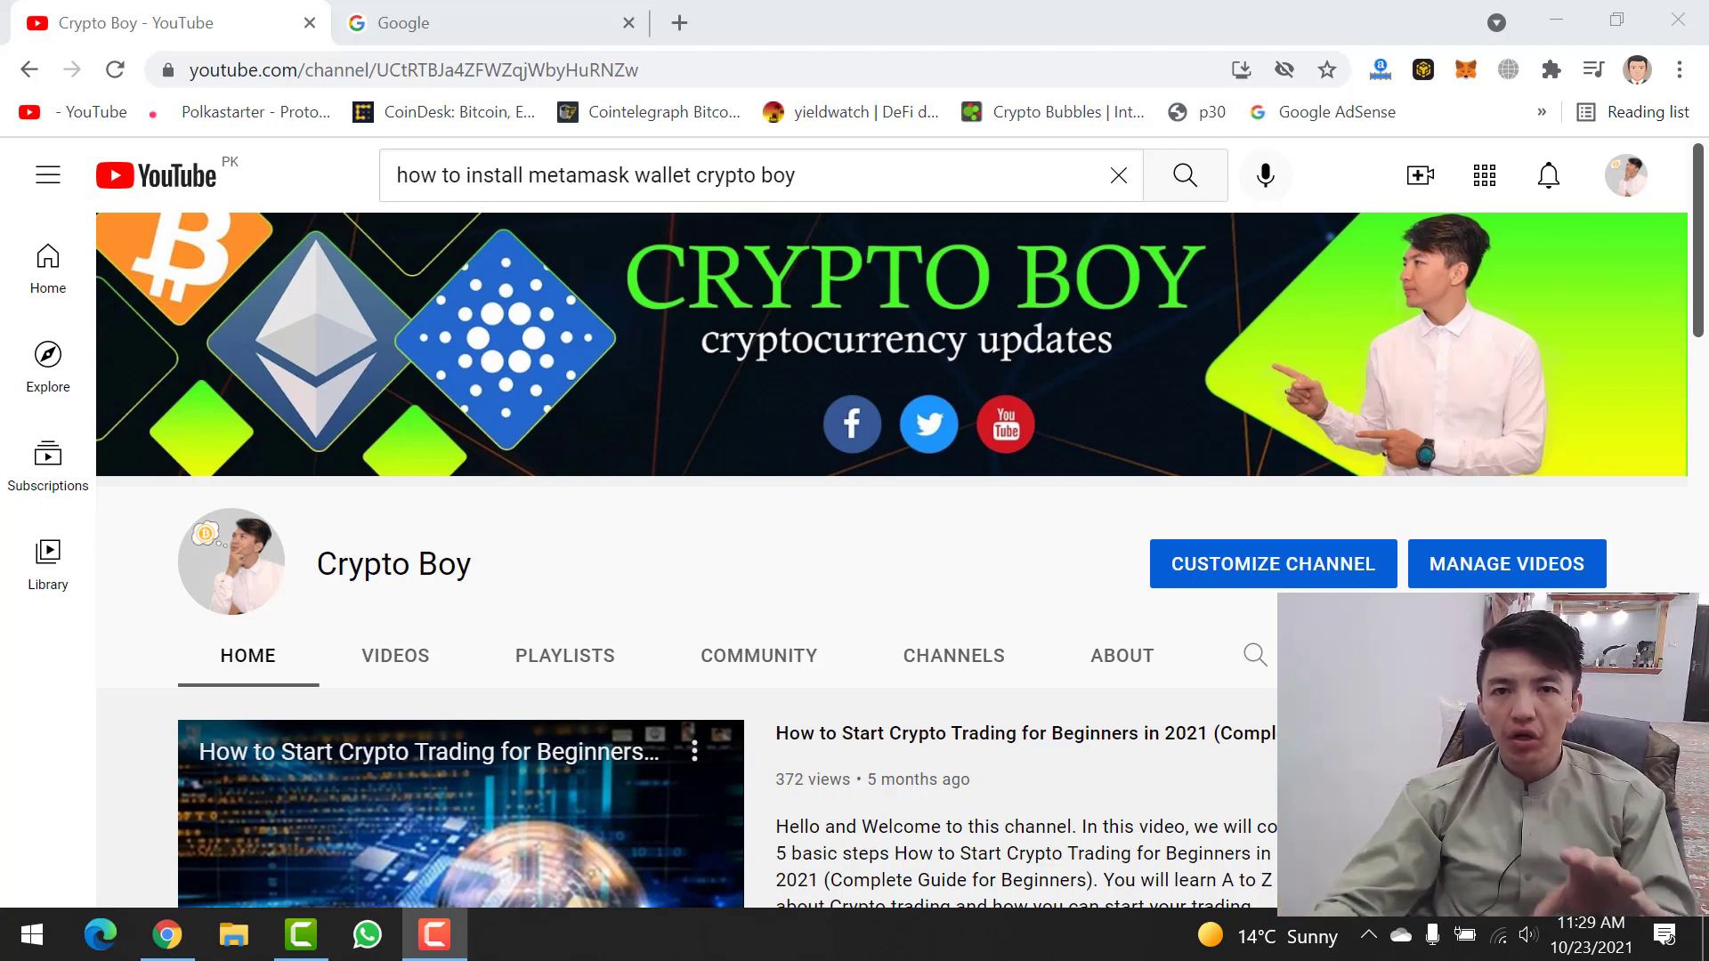
Step: Search Google for metamask.io from the Google tab
{"action": "left_click", "coordinate": [436, 13]}
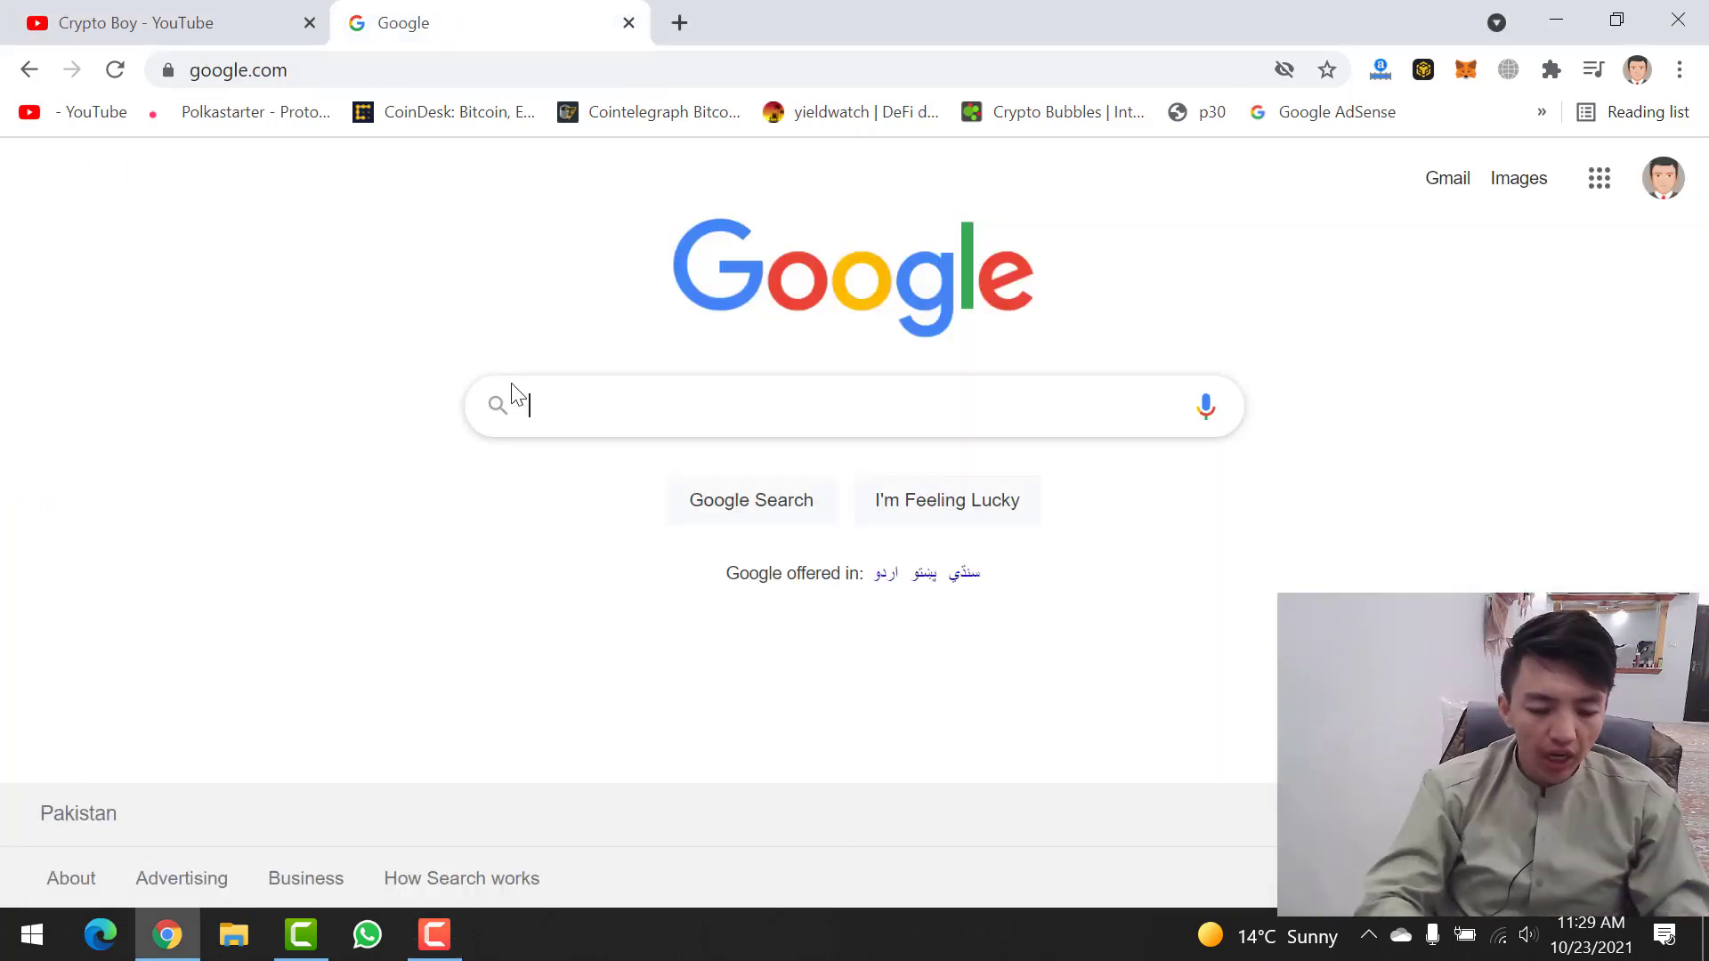
{"action": "type", "text": "metamask"}
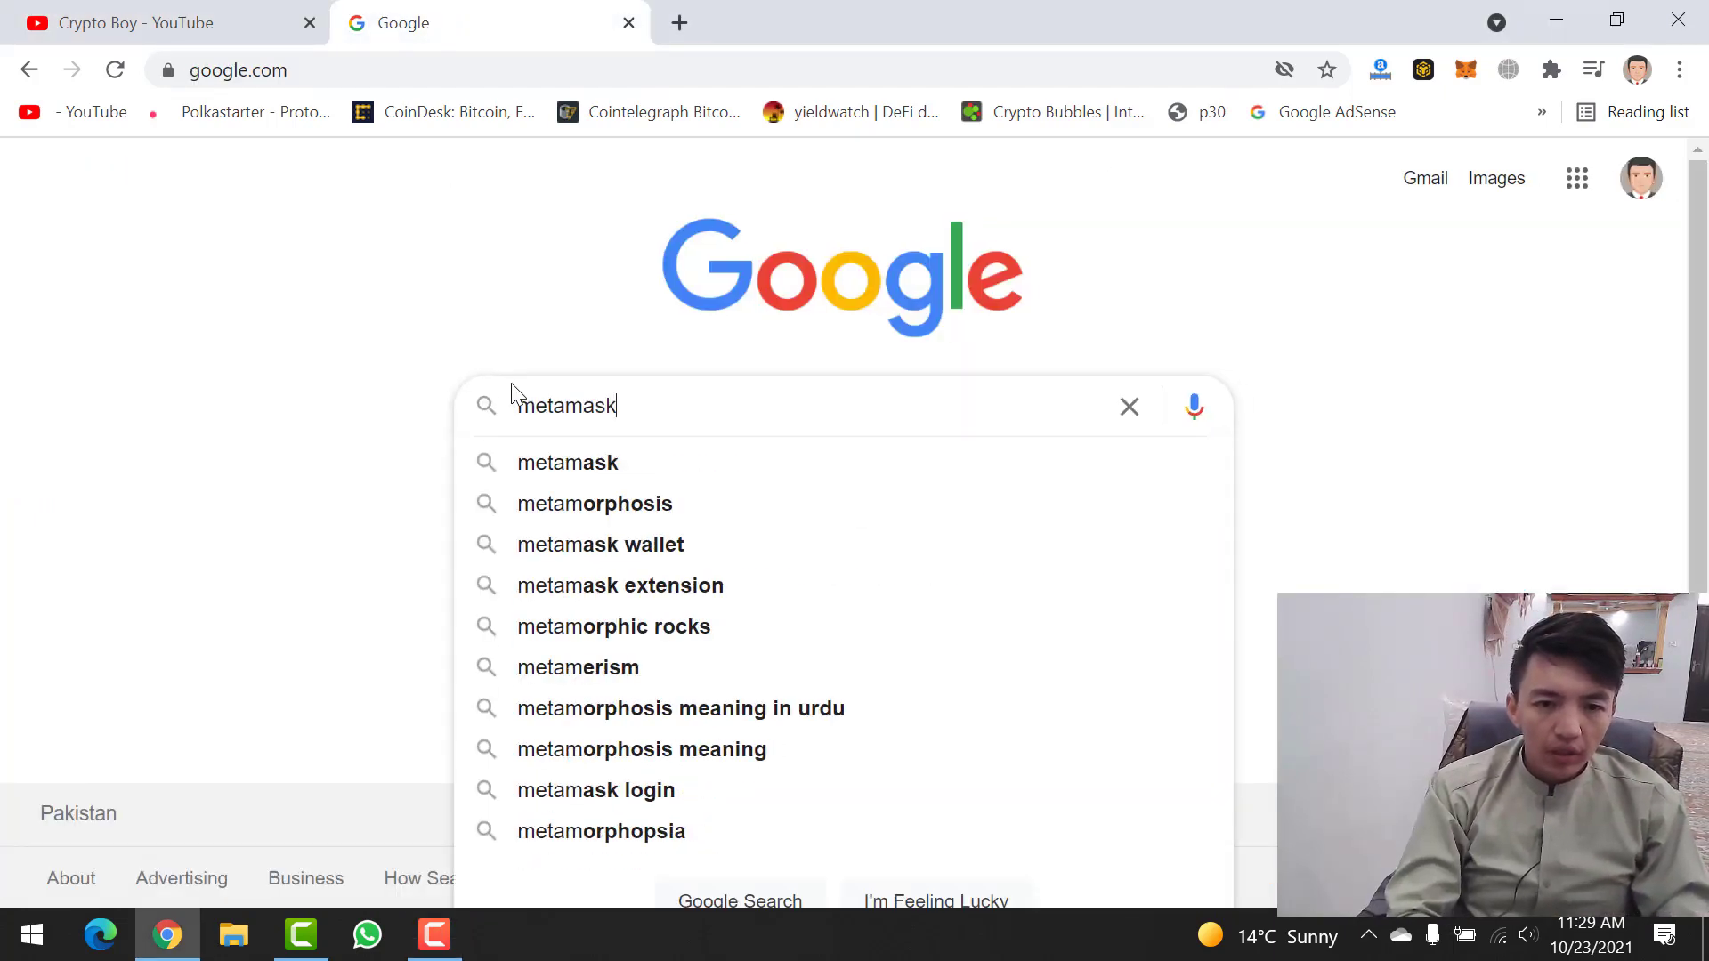
{"action": "type", "text": ".io"}
{"action": "key", "text": "Return"}
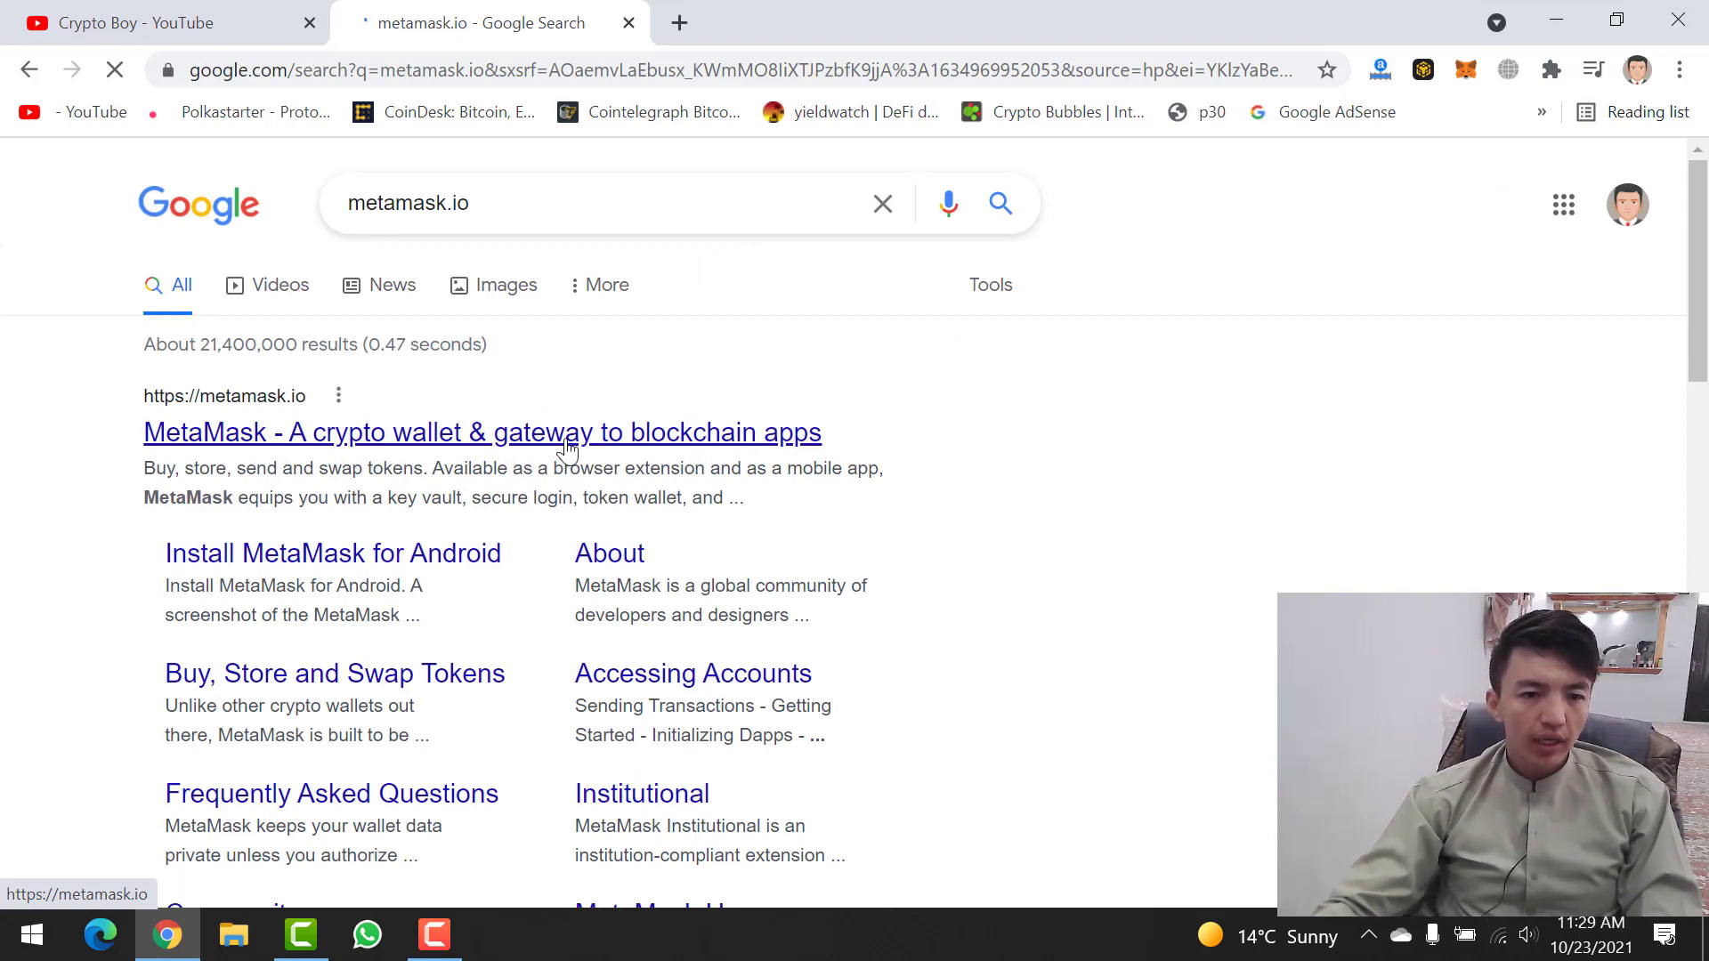
Step: Open the official MetaMask site and scroll to its 'Buy, store, send and swap tokens' section
{"action": "left_click", "coordinate": [487, 439]}
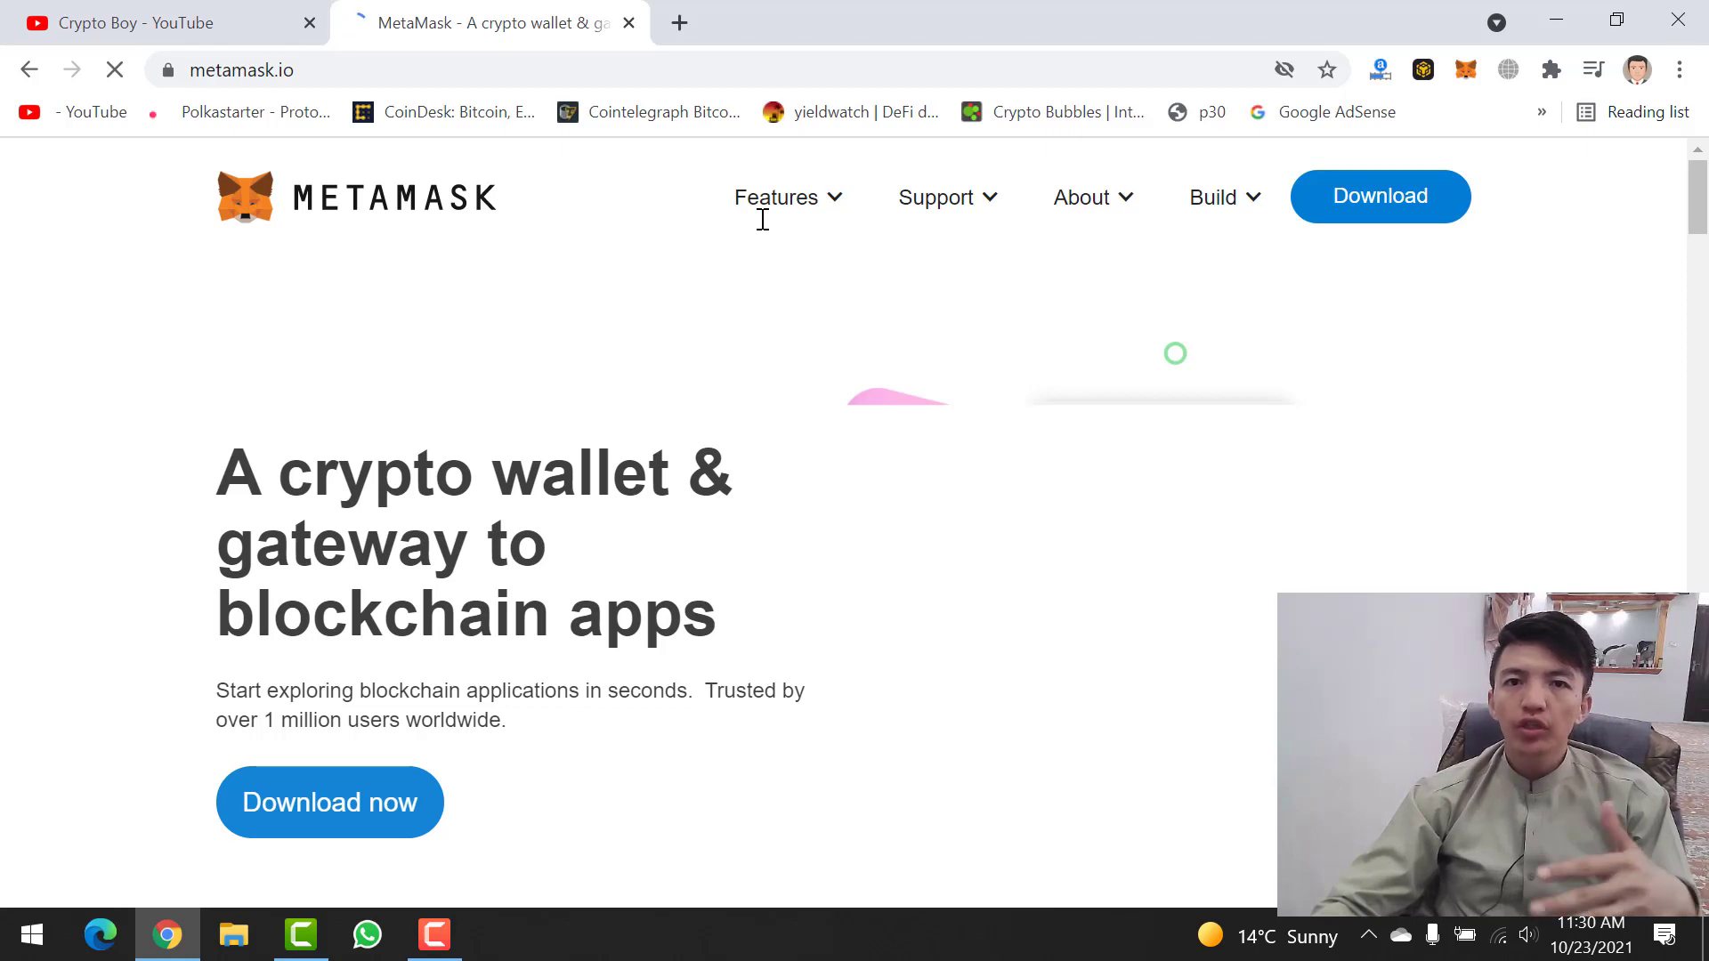
{"action": "mouse_move", "coordinate": [762, 219]}
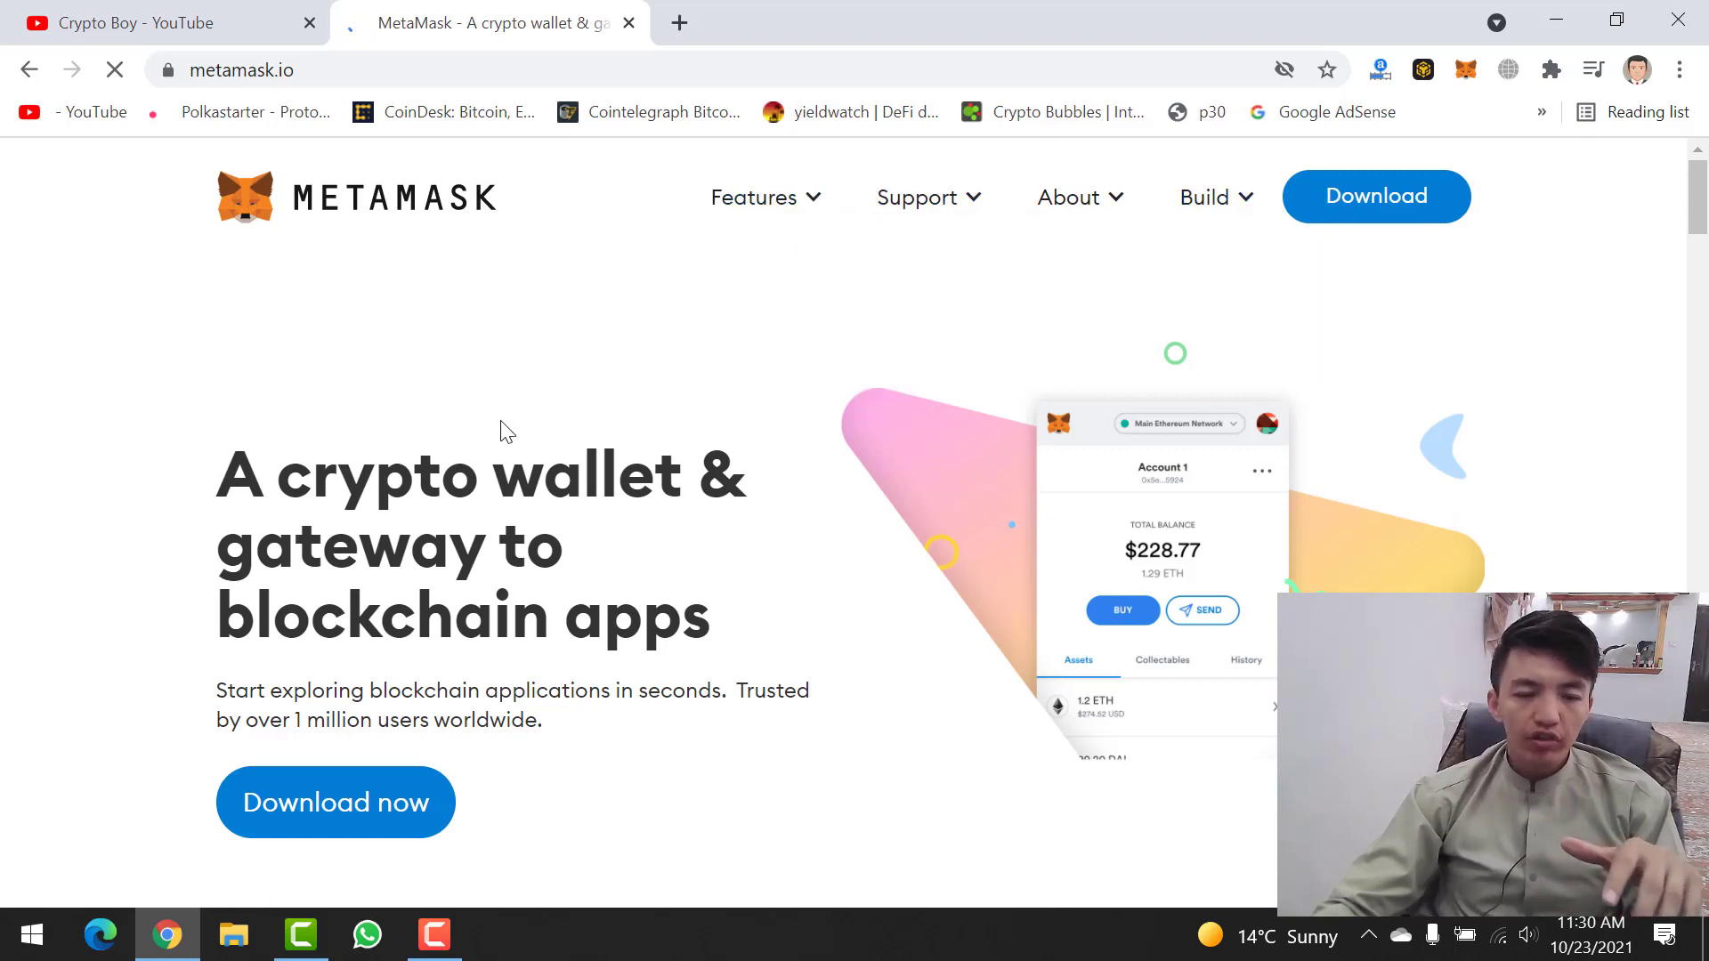
{"action": "scroll", "coordinate": [503, 431], "scroll_direction": "down", "scroll_amount": 1}
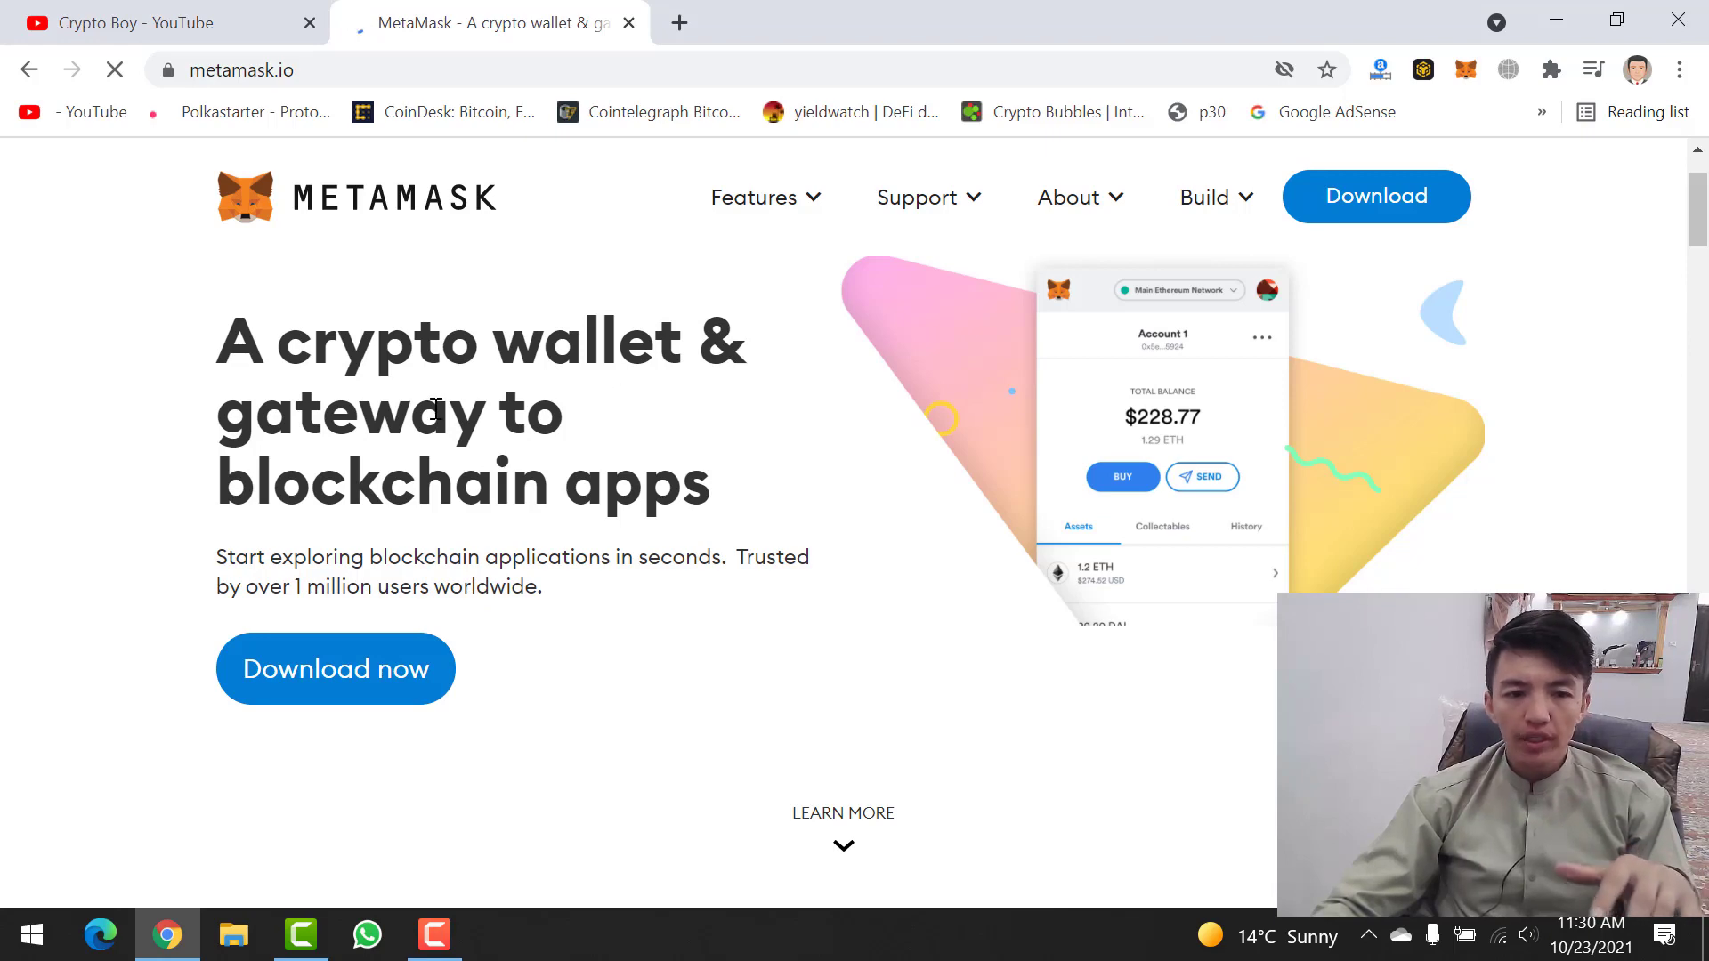
{"action": "scroll", "coordinate": [433, 436], "scroll_direction": "down", "scroll_amount": 5}
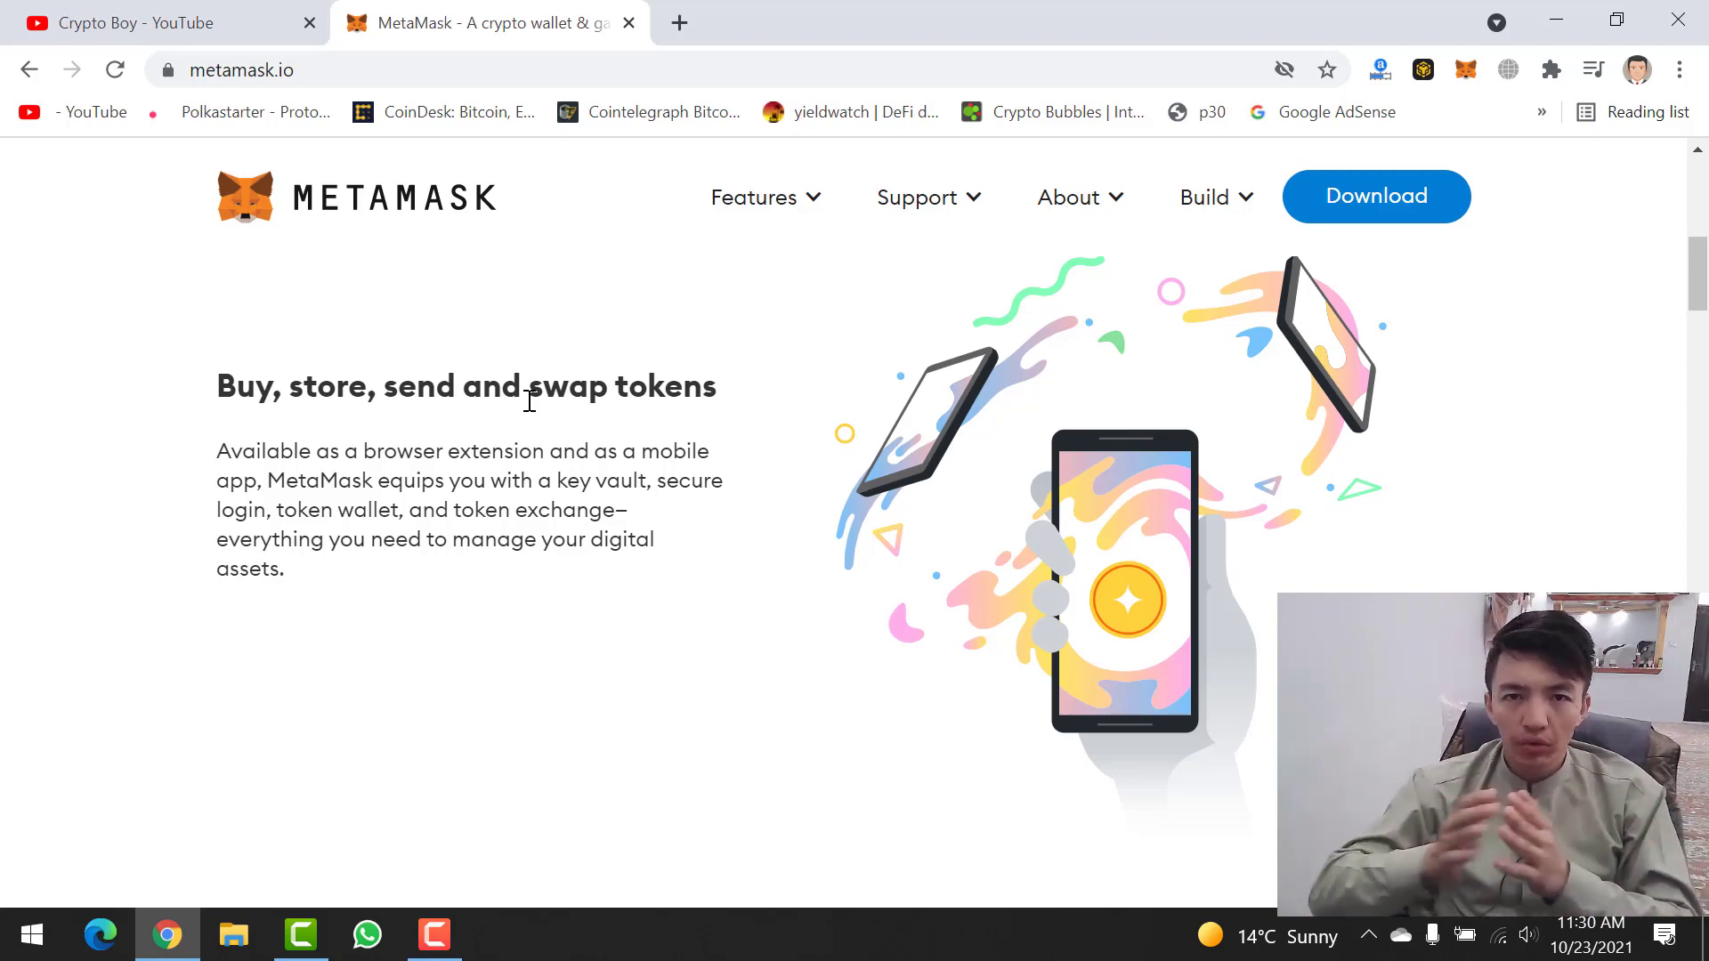
Step: Show the Crypto Boy channel's Videos list and scroll back to uploads from 3 months ago
{"action": "left_click", "coordinate": [36, 12]}
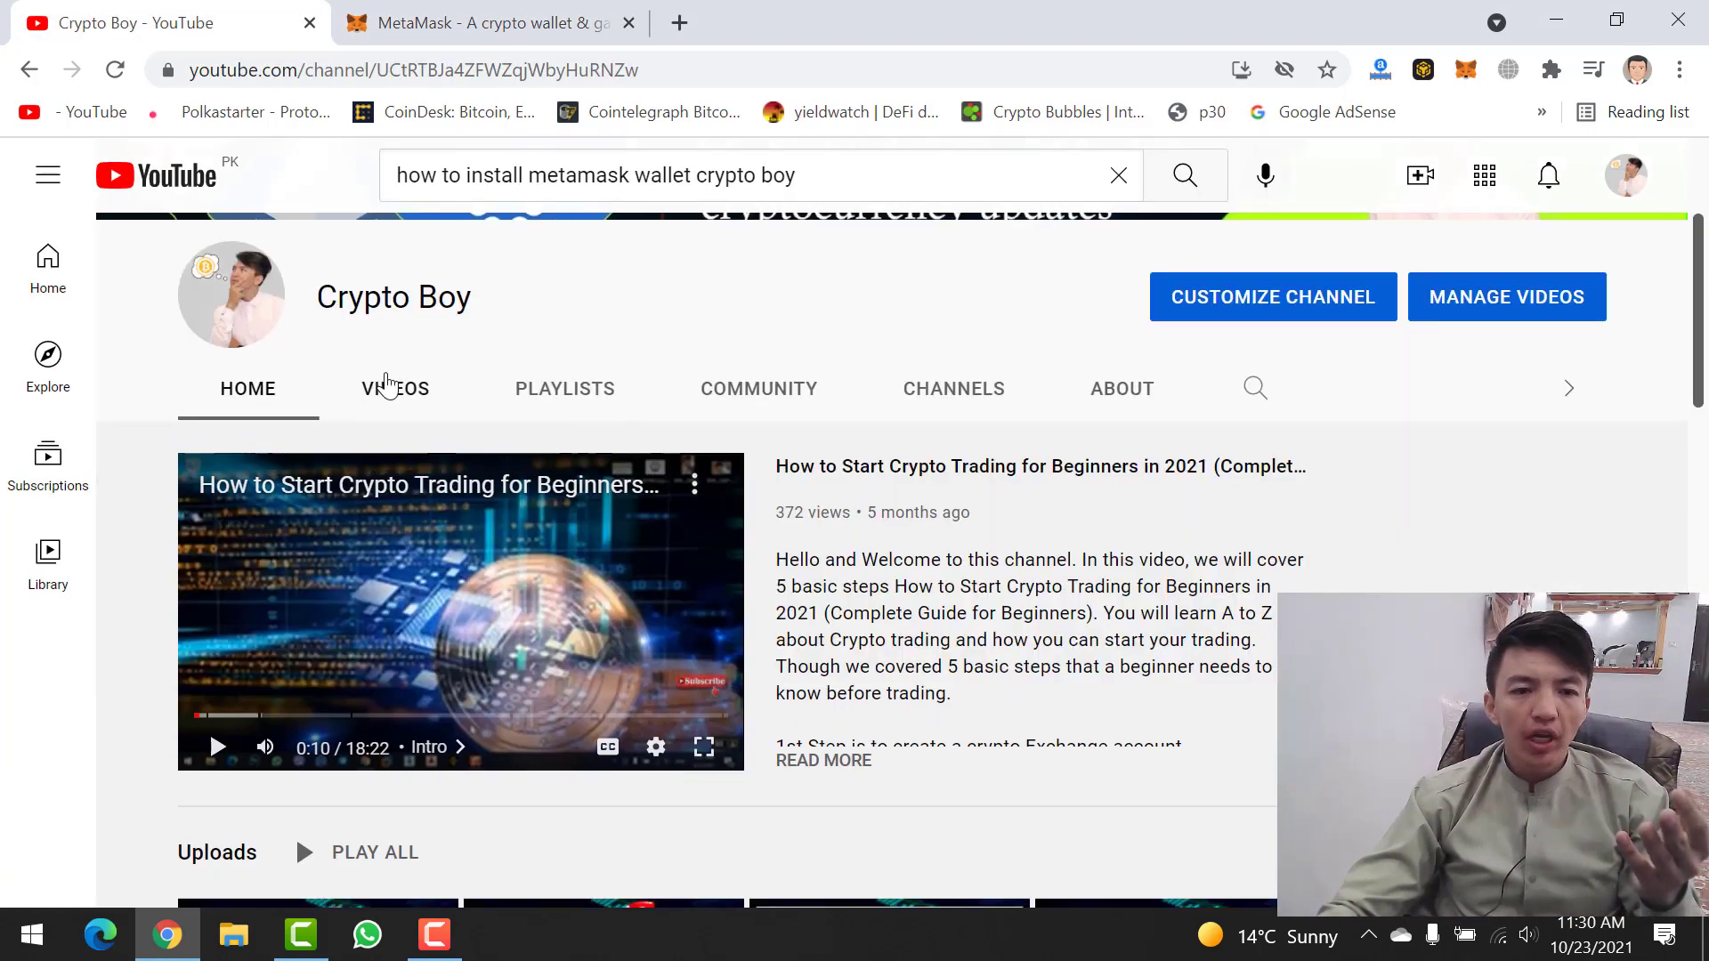
{"action": "left_click", "coordinate": [387, 384]}
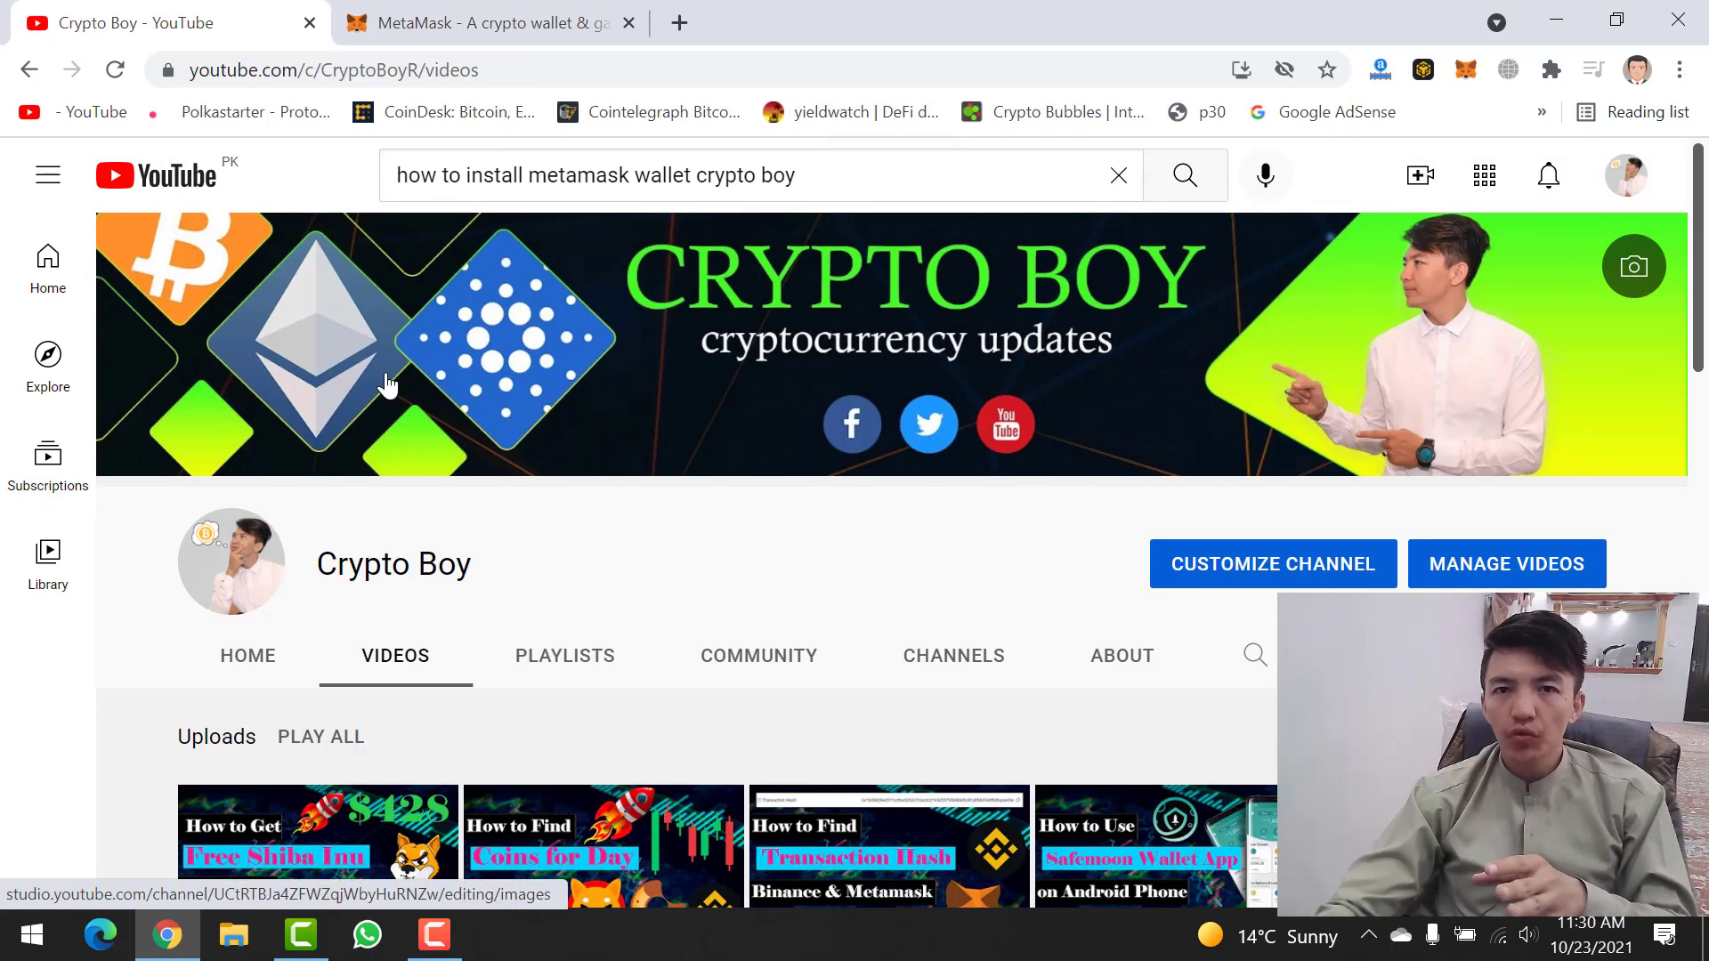
{"action": "scroll", "coordinate": [709, 426], "scroll_direction": "down", "scroll_amount": 4}
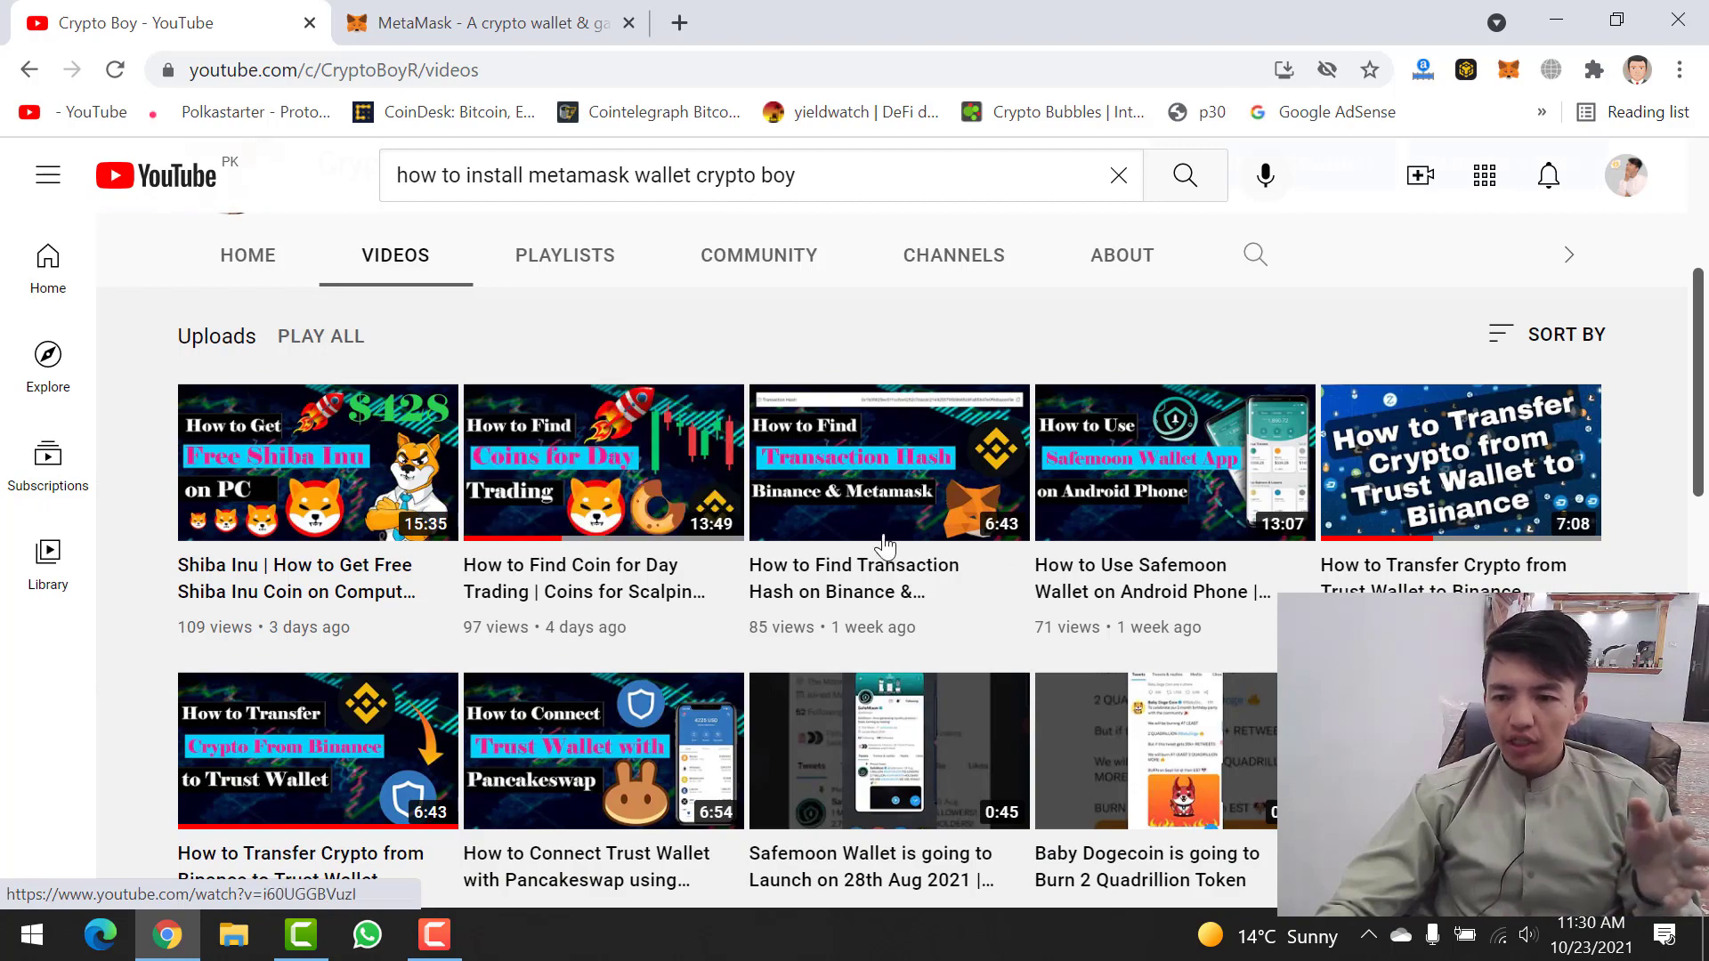
{"action": "scroll", "coordinate": [1040, 623], "scroll_direction": "down", "scroll_amount": 4}
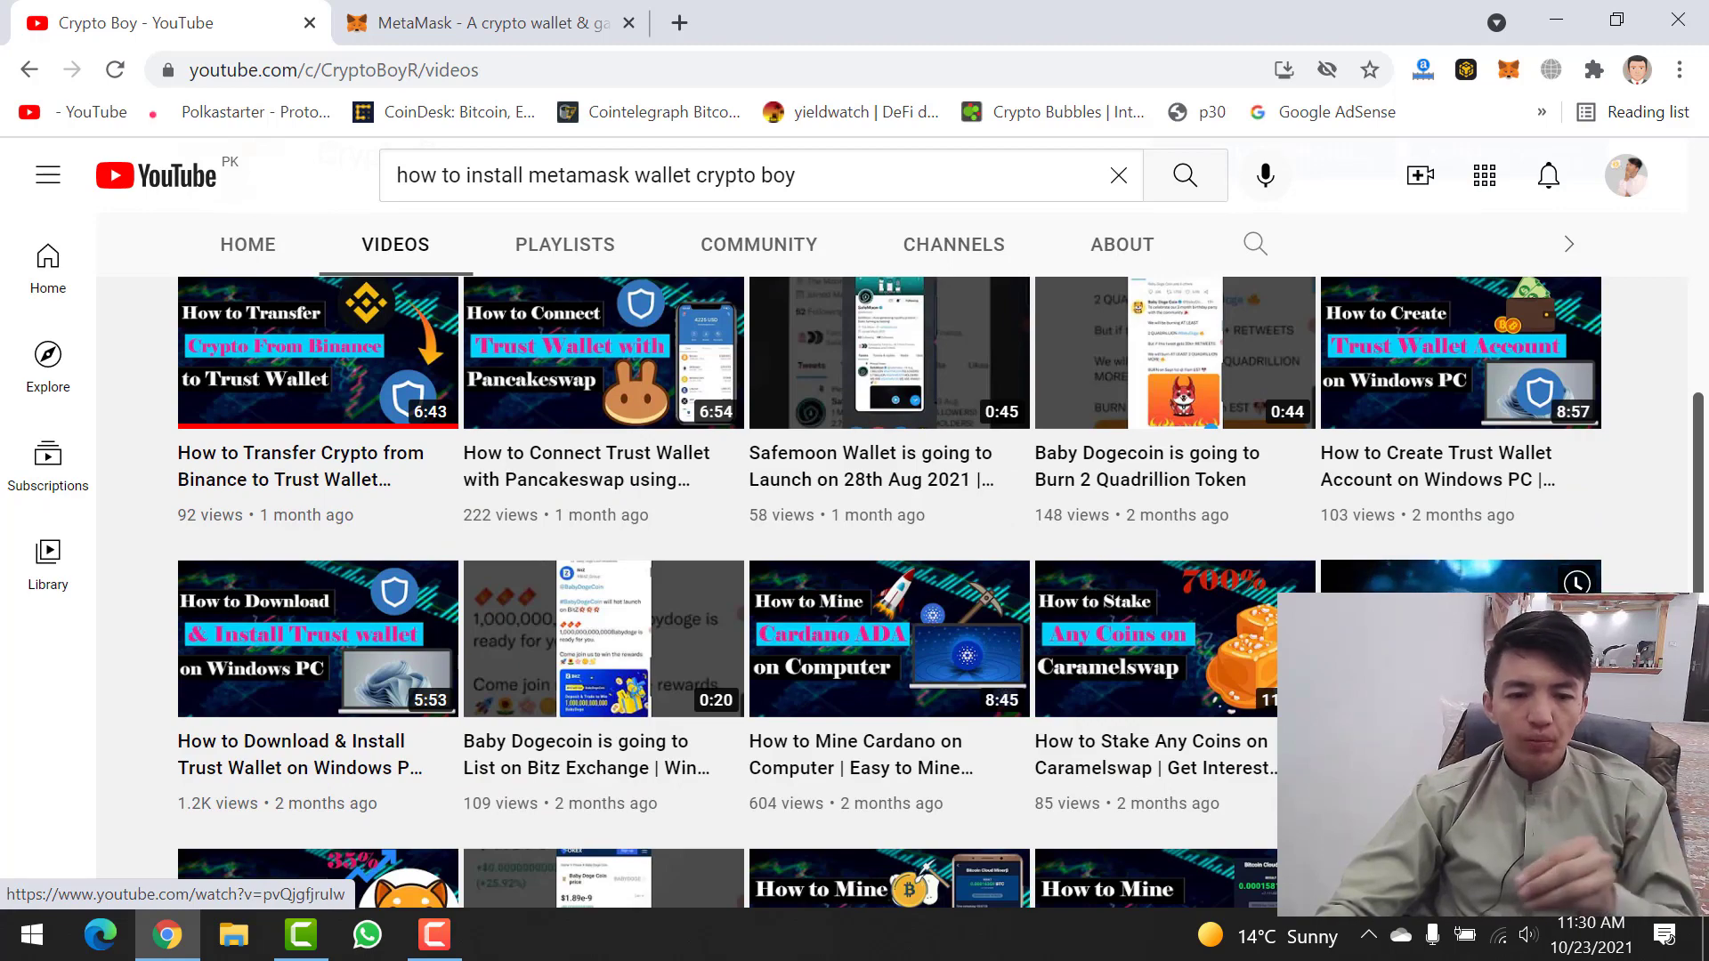
{"action": "scroll", "coordinate": [940, 592], "scroll_direction": "down", "scroll_amount": 4}
{"action": "scroll", "coordinate": [1513, 552], "scroll_direction": "down", "scroll_amount": 5}
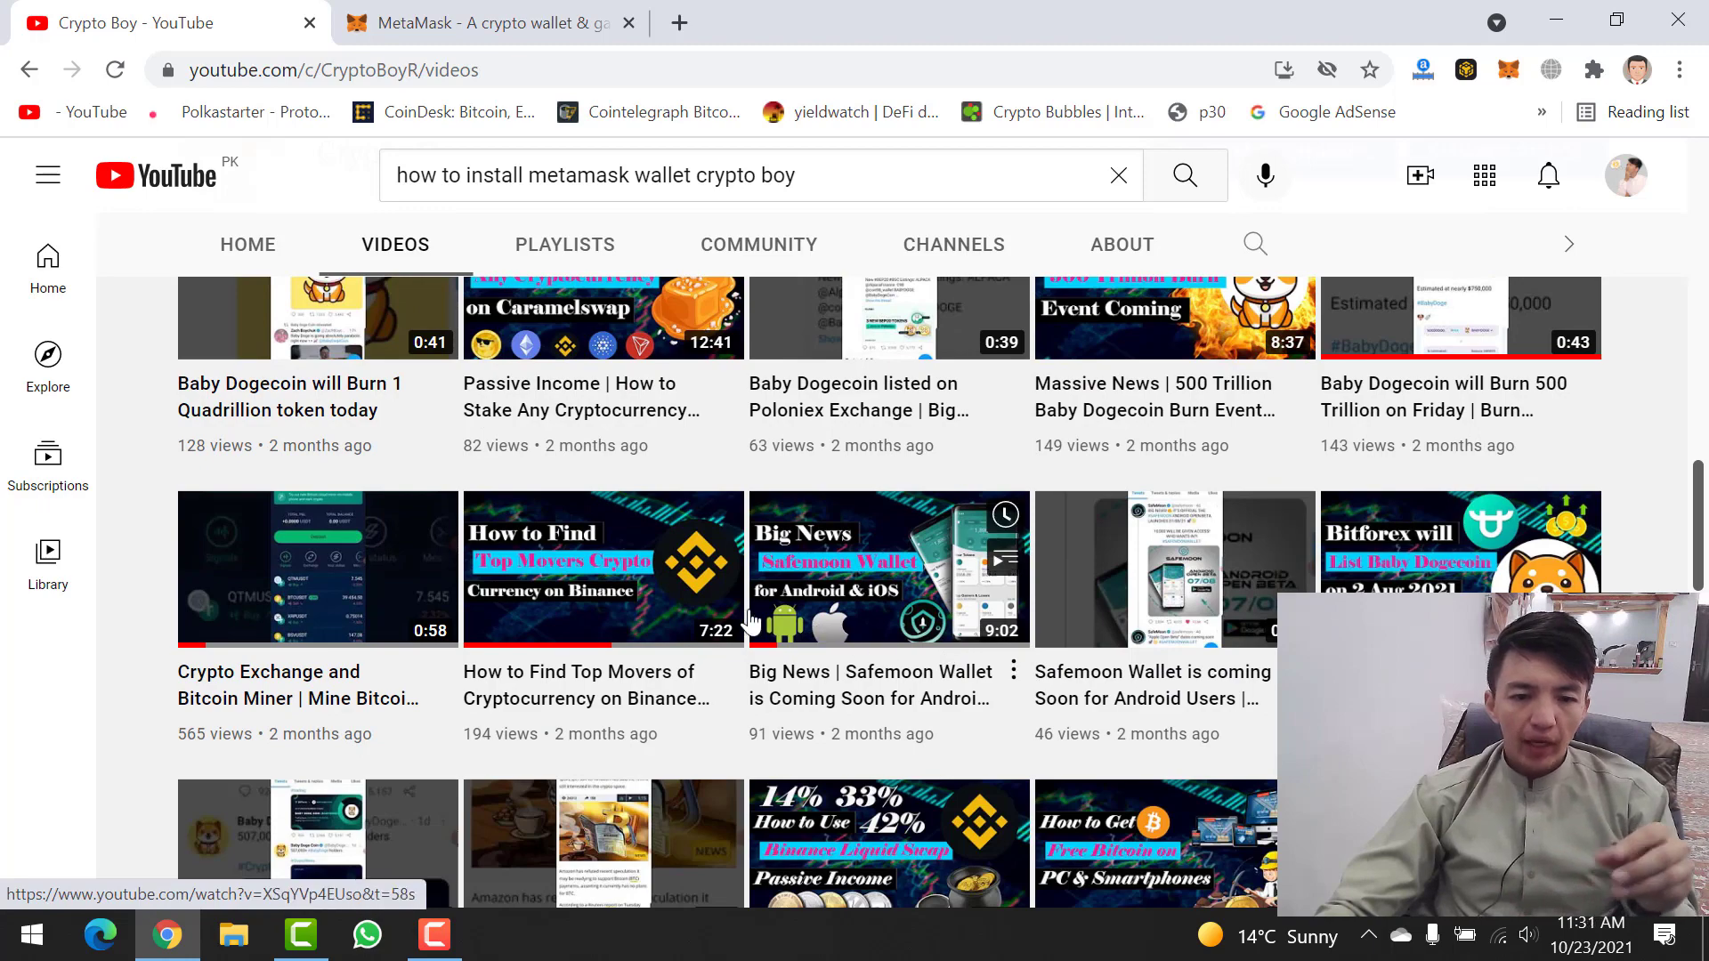
{"action": "scroll", "coordinate": [736, 620], "scroll_direction": "down", "scroll_amount": 4}
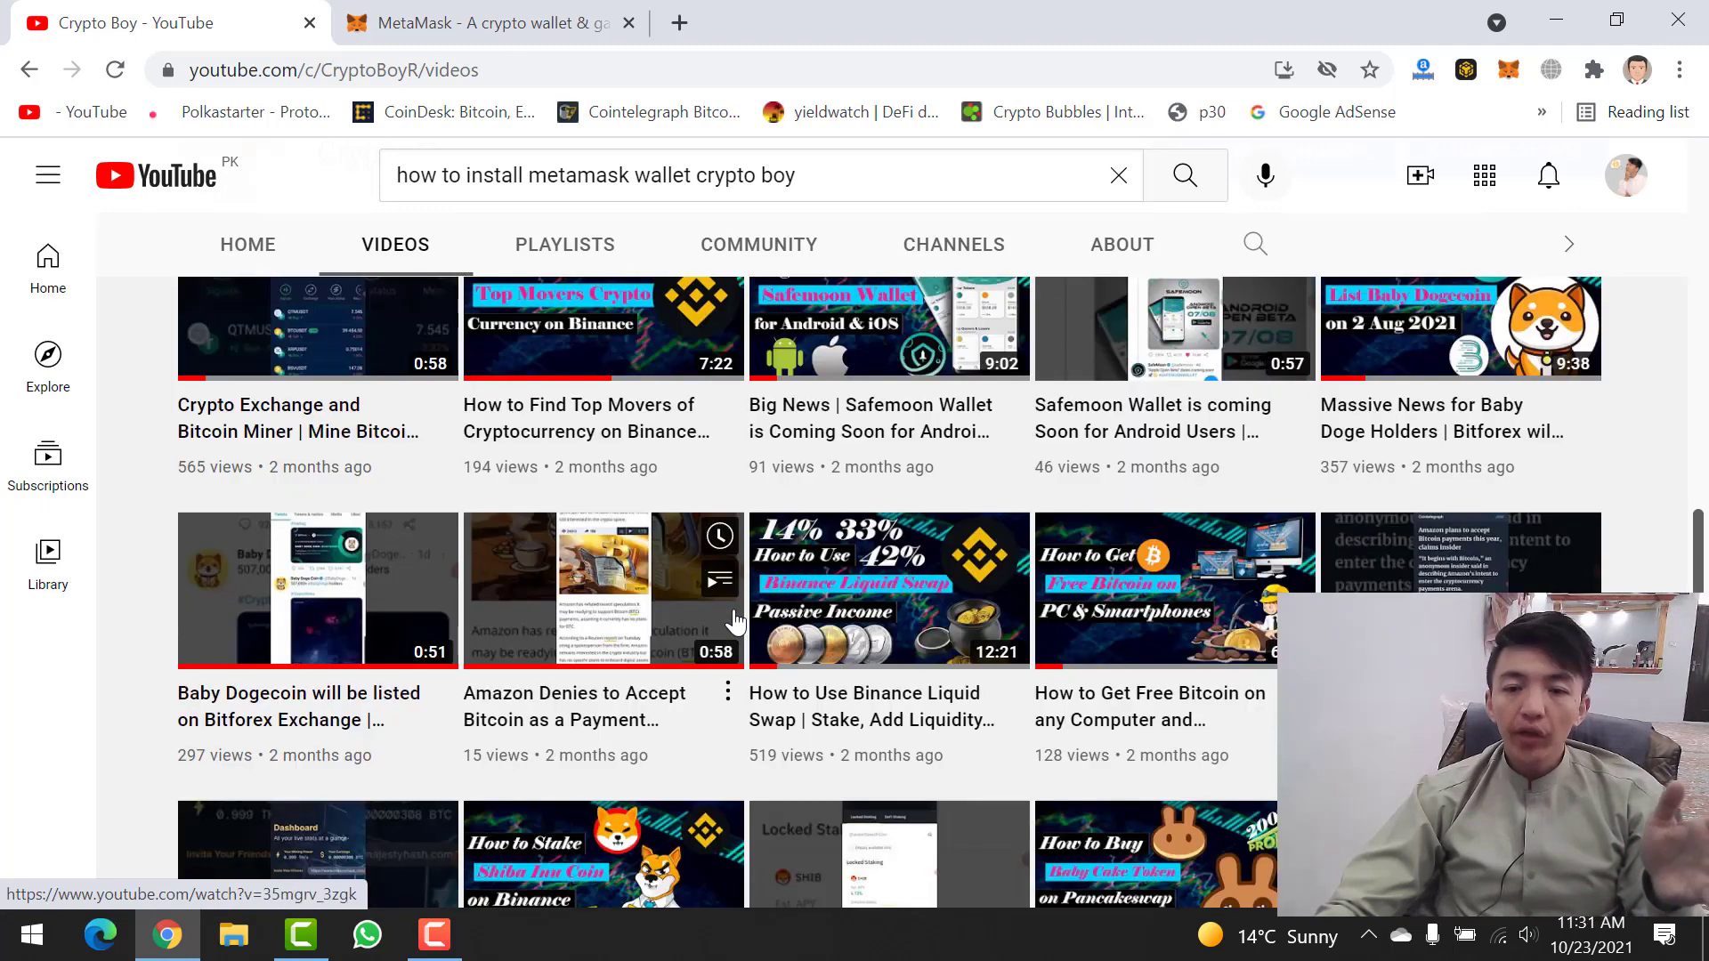
{"action": "scroll", "coordinate": [735, 621], "scroll_direction": "down", "scroll_amount": 4}
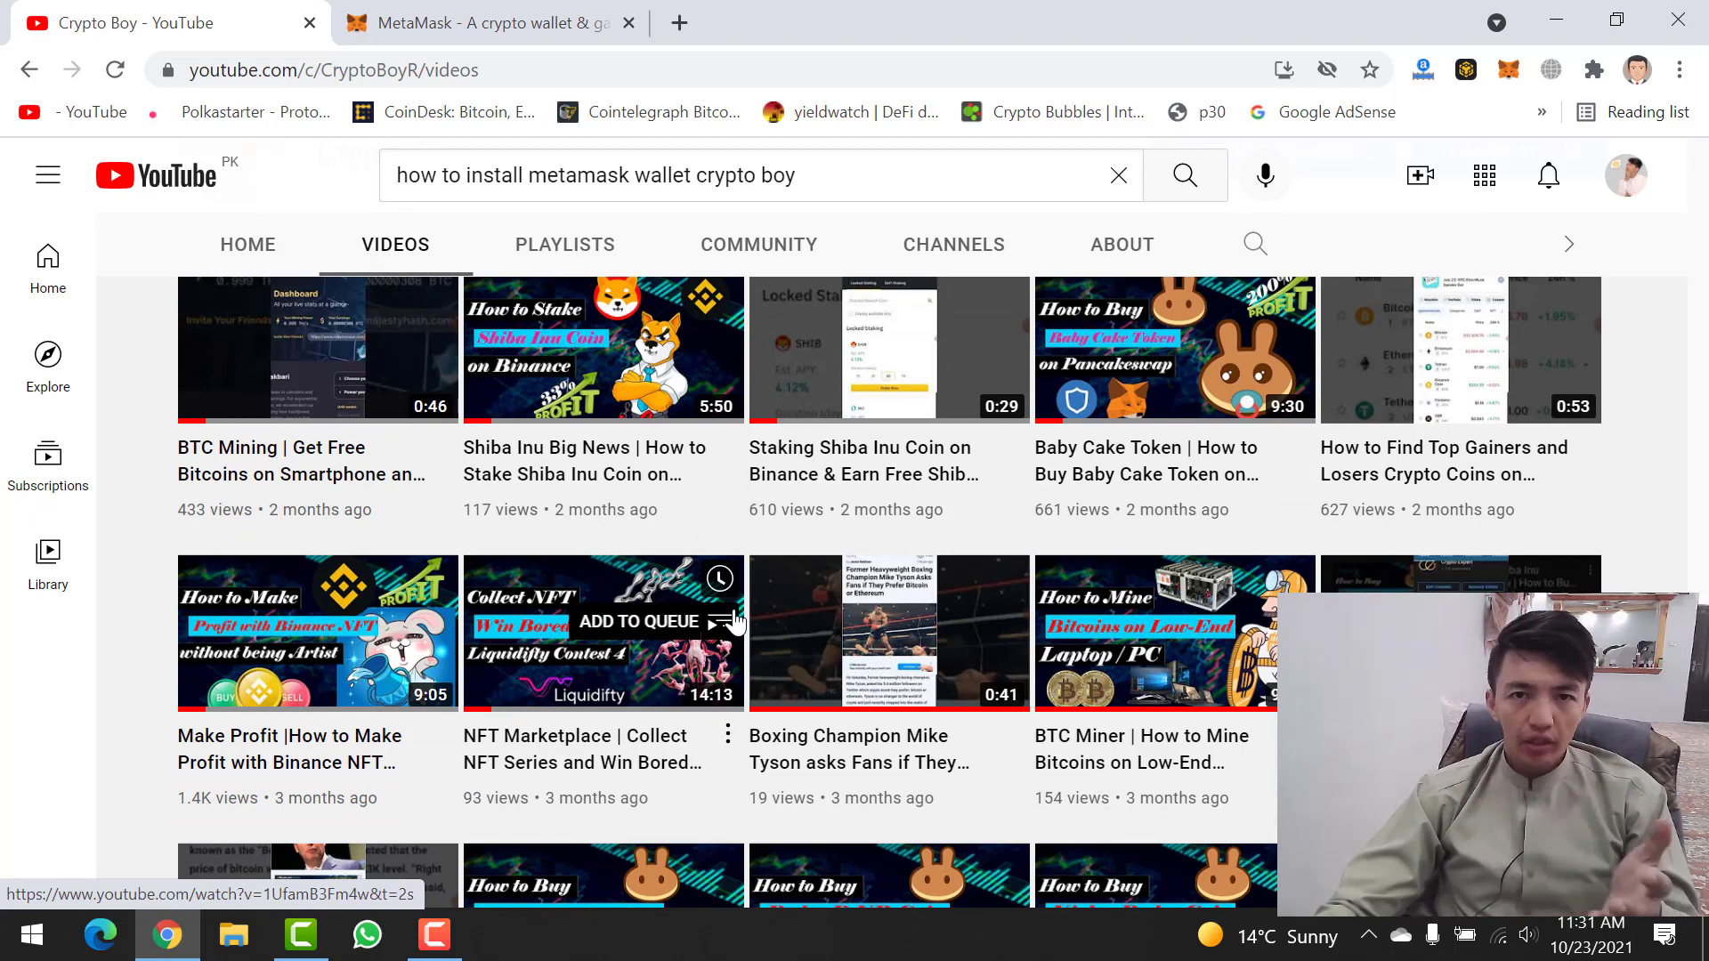
Step: Open MetaMask's Download page and launch Install MetaMask for Chrome in the Chrome Web Store
{"action": "left_click", "coordinate": [565, 19]}
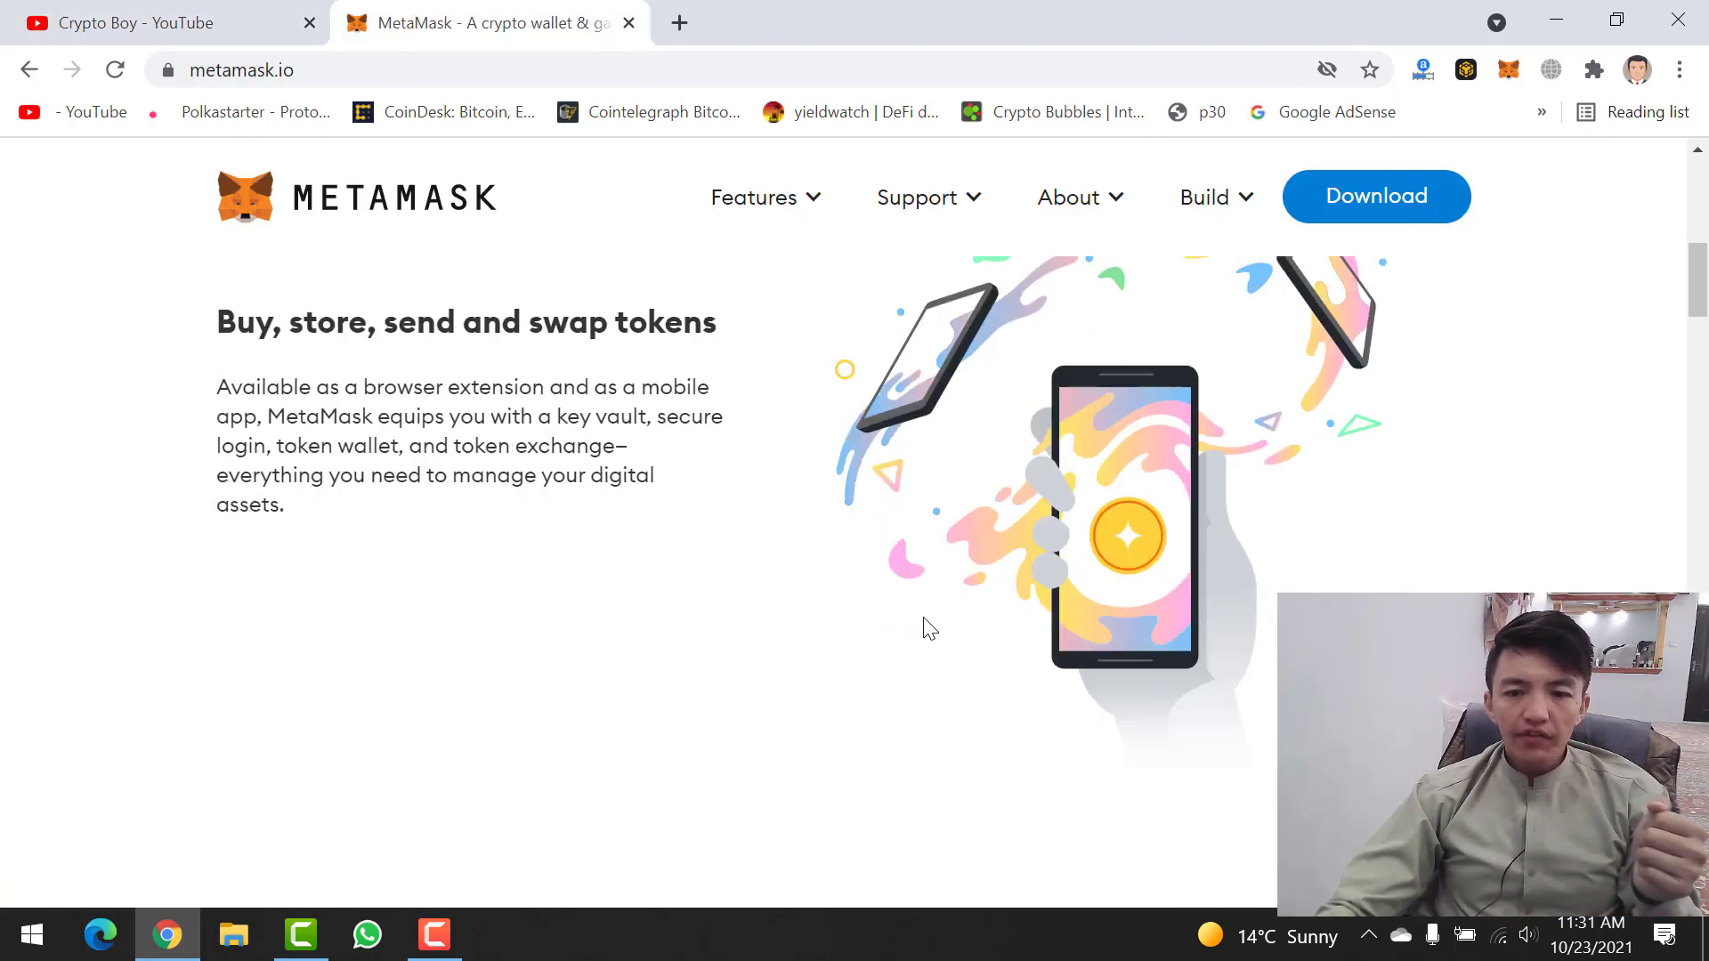
{"action": "scroll", "coordinate": [927, 622], "scroll_direction": "down", "scroll_amount": 5}
{"action": "scroll", "coordinate": [926, 629], "scroll_direction": "down", "scroll_amount": 3}
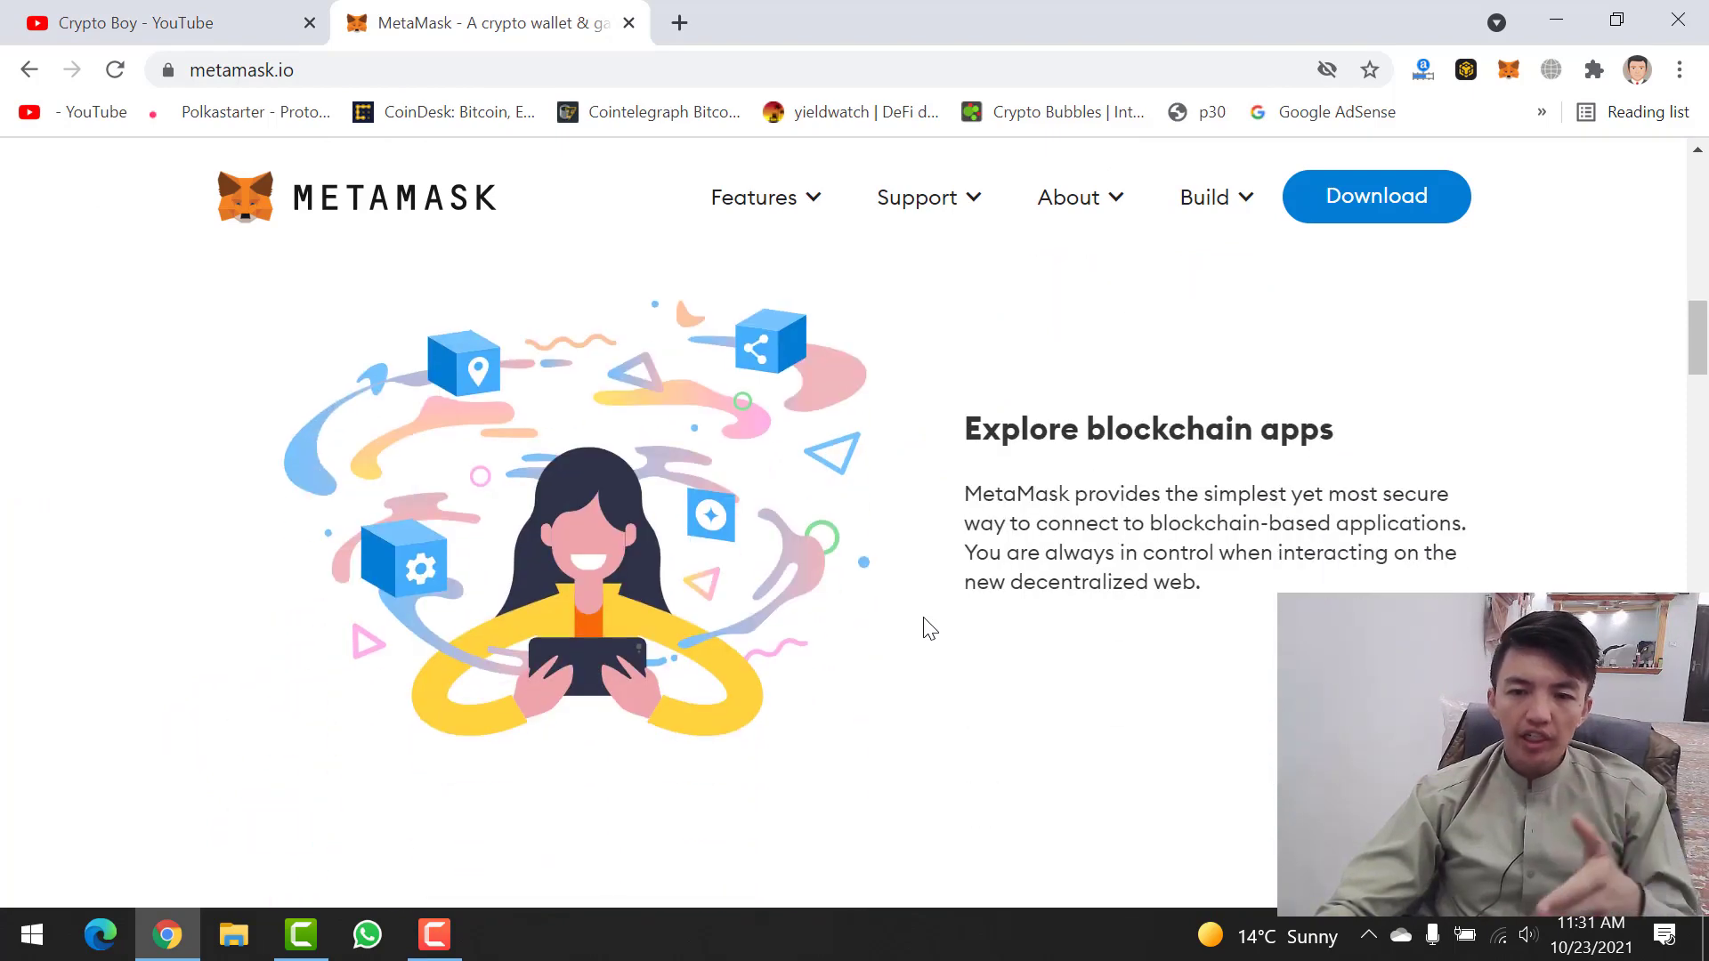
{"action": "scroll", "coordinate": [926, 629], "scroll_direction": "down", "scroll_amount": 6}
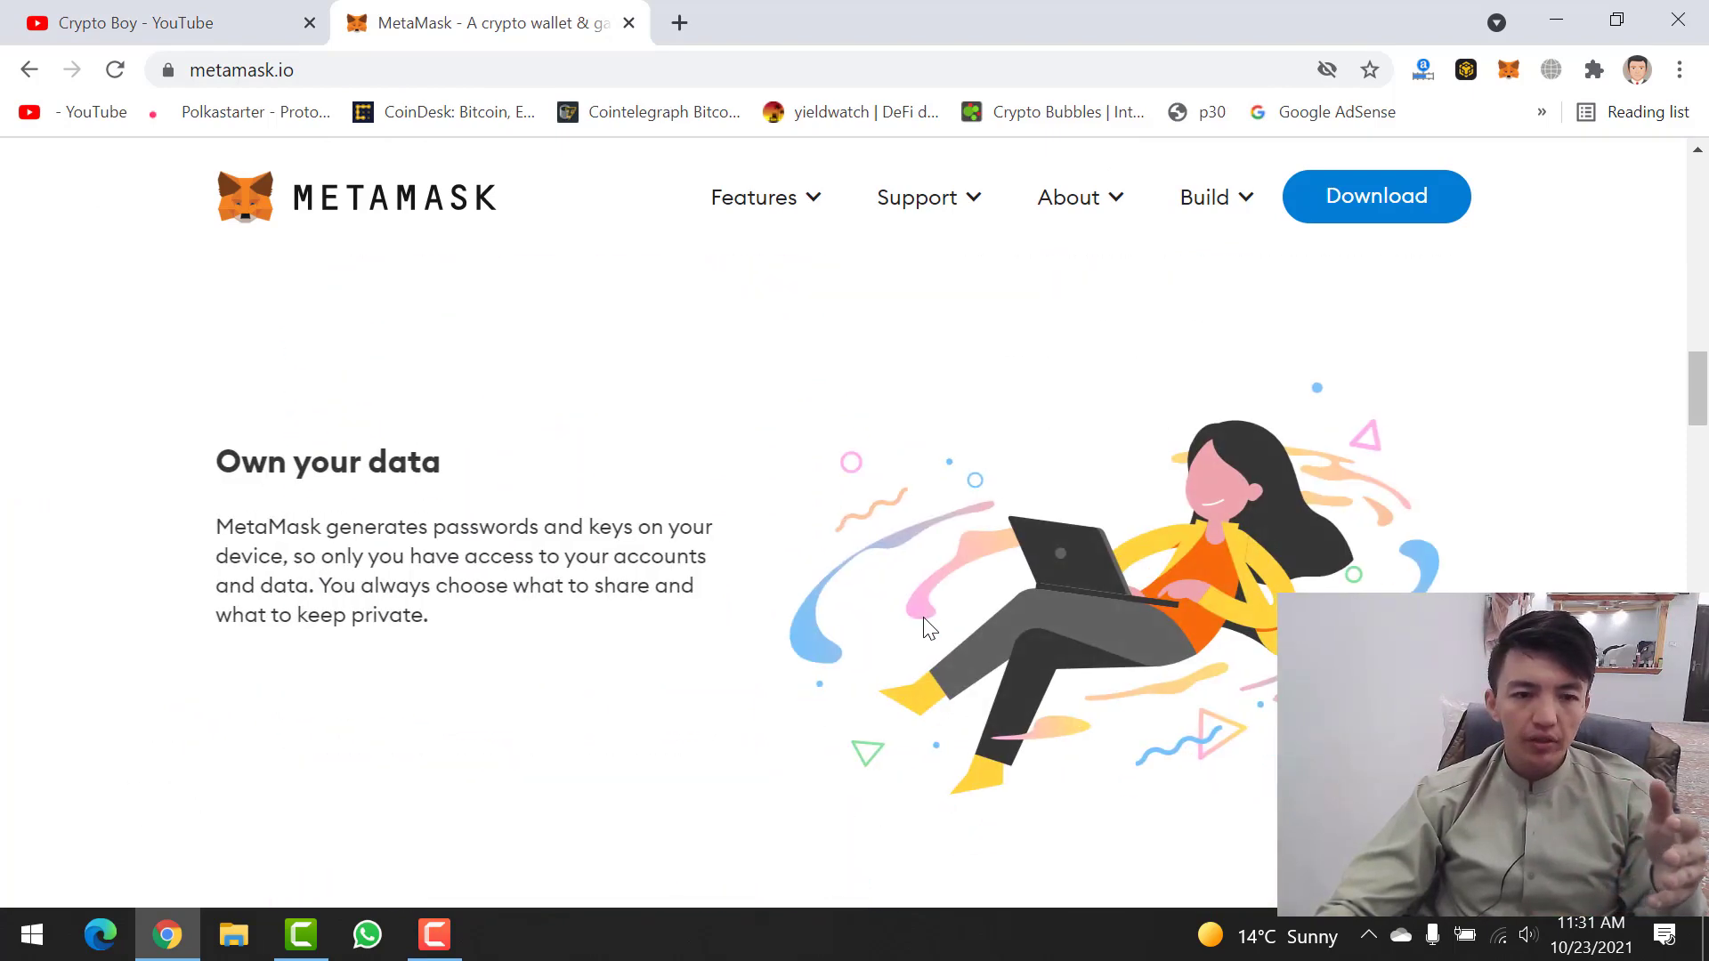
{"action": "scroll", "coordinate": [481, 574], "scroll_direction": "down", "scroll_amount": 9}
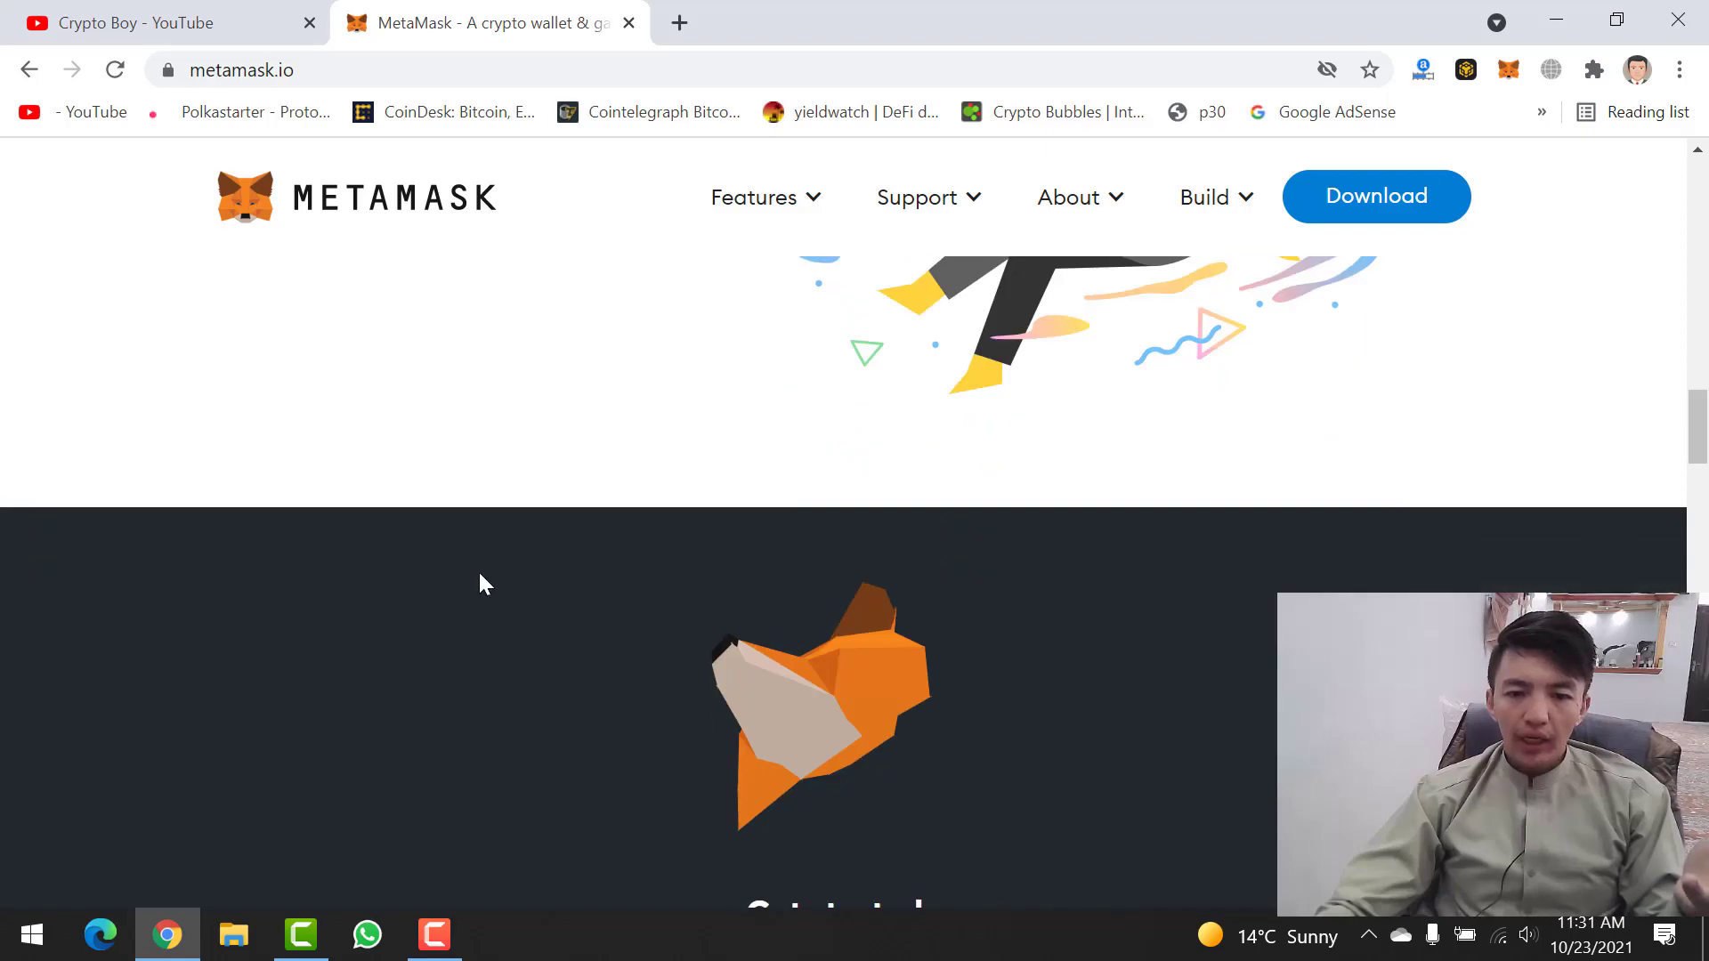
{"action": "scroll", "coordinate": [479, 575], "scroll_direction": "up", "scroll_amount": 20}
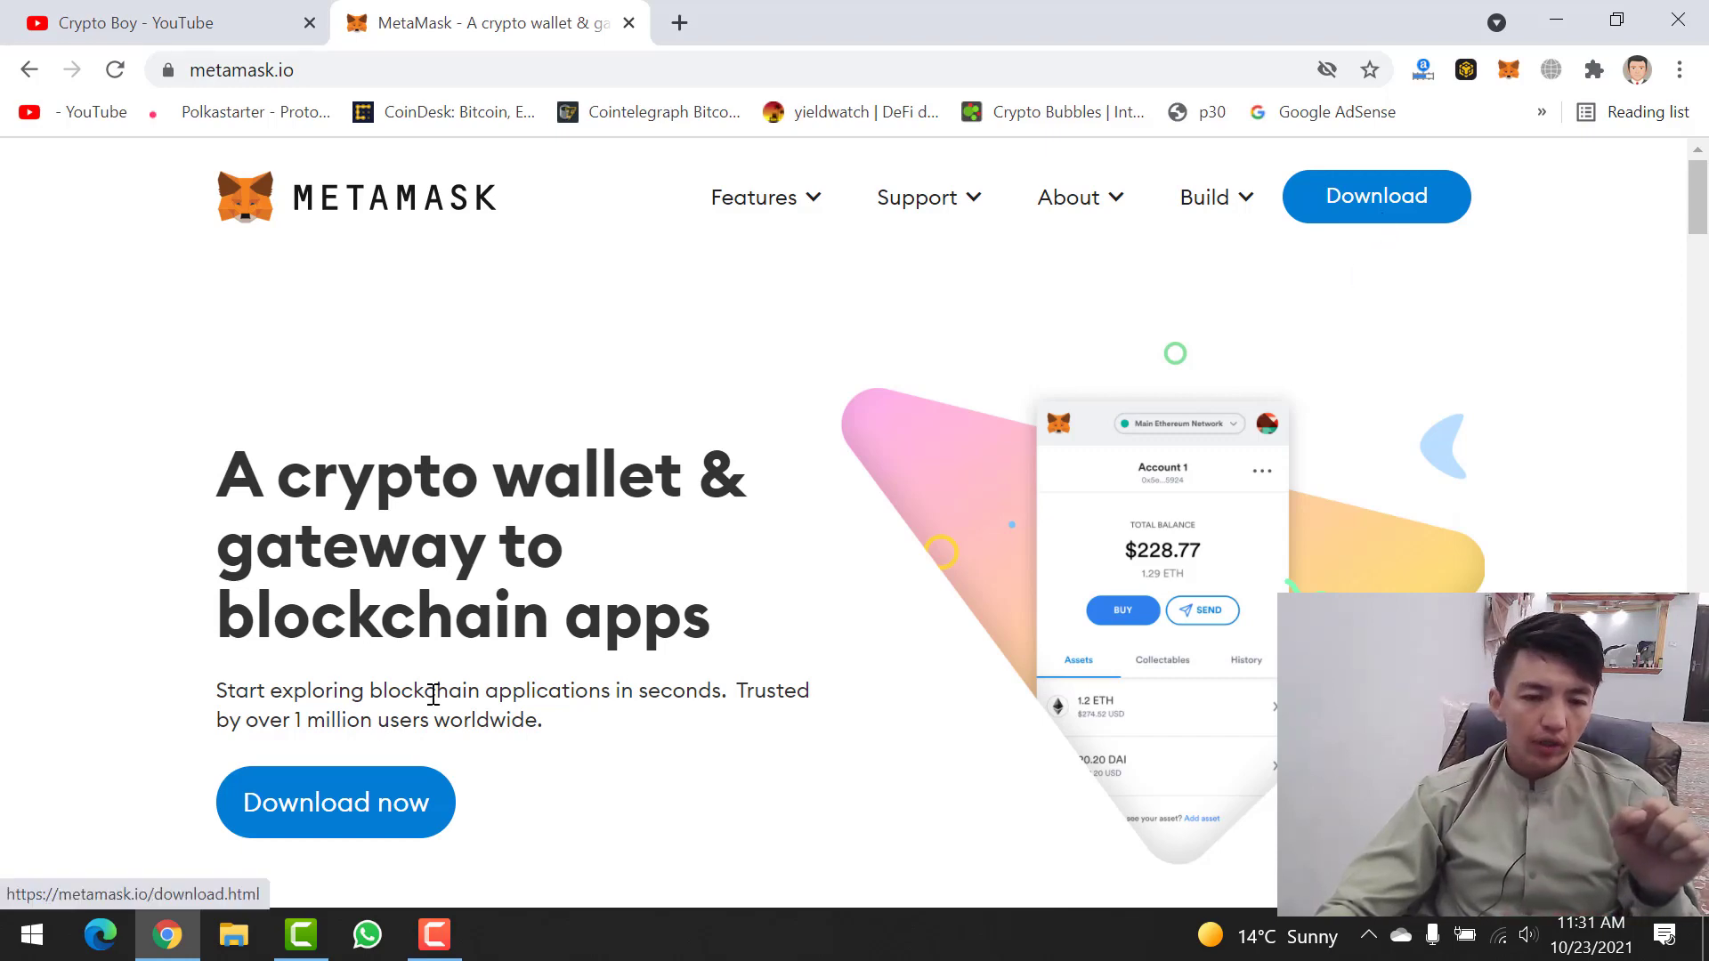
{"action": "left_click", "coordinate": [324, 806]}
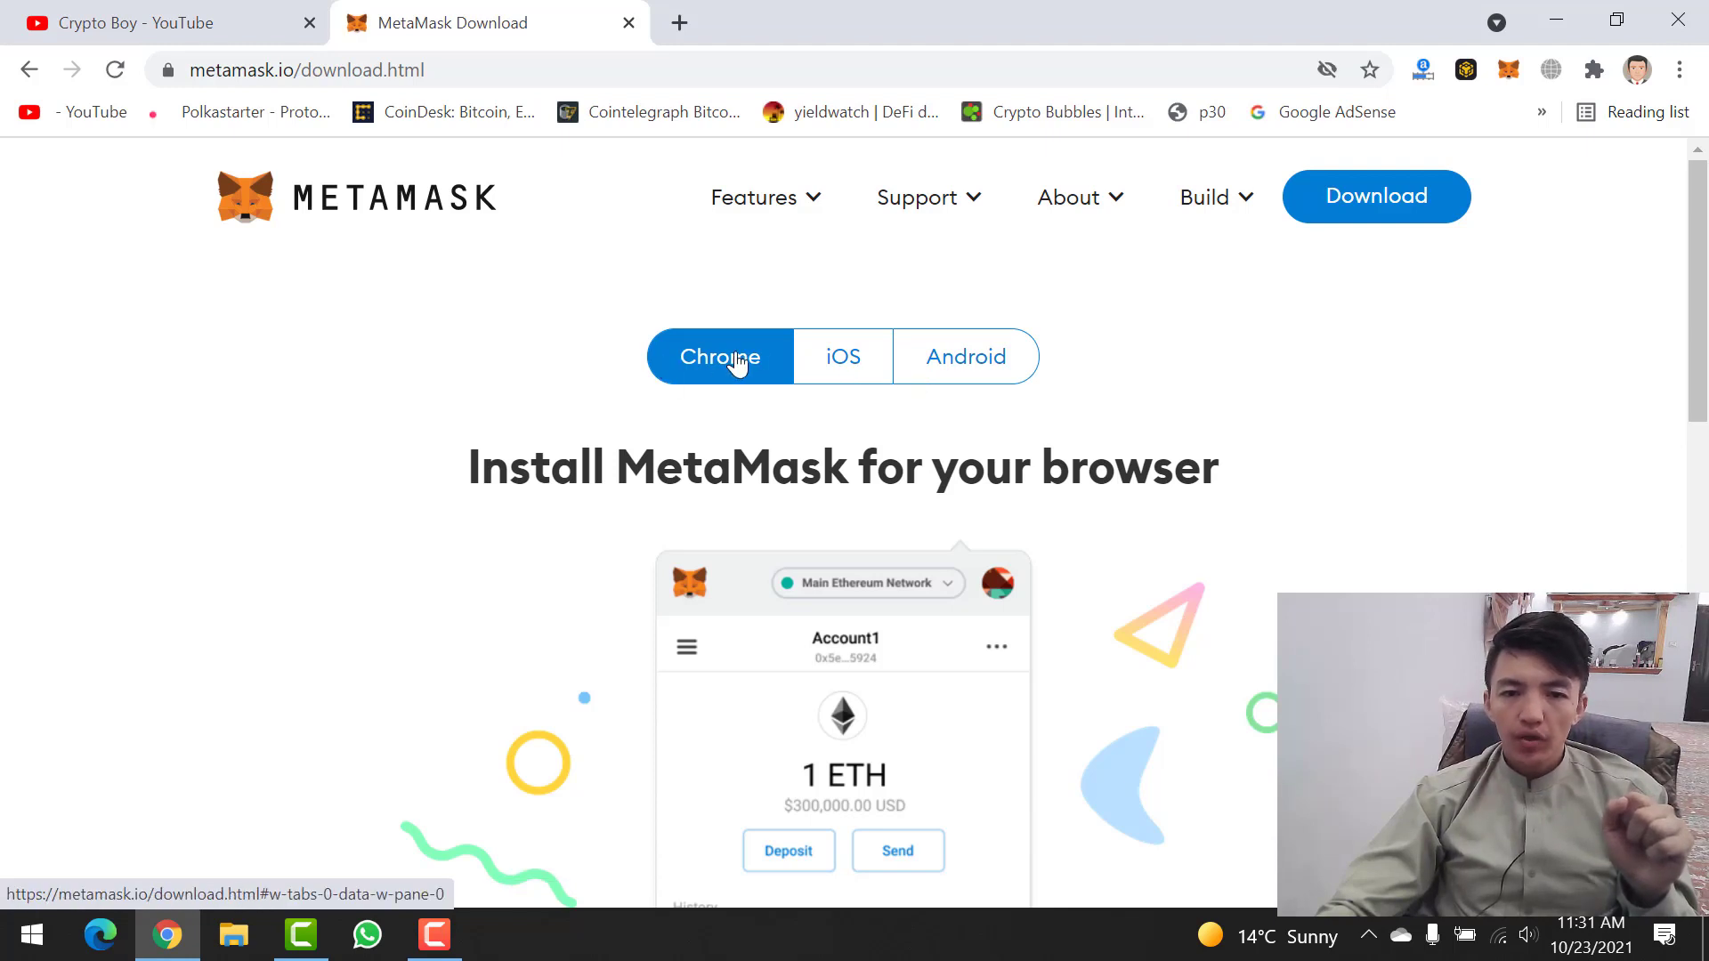
{"action": "scroll", "coordinate": [738, 362], "scroll_direction": "down", "scroll_amount": 4}
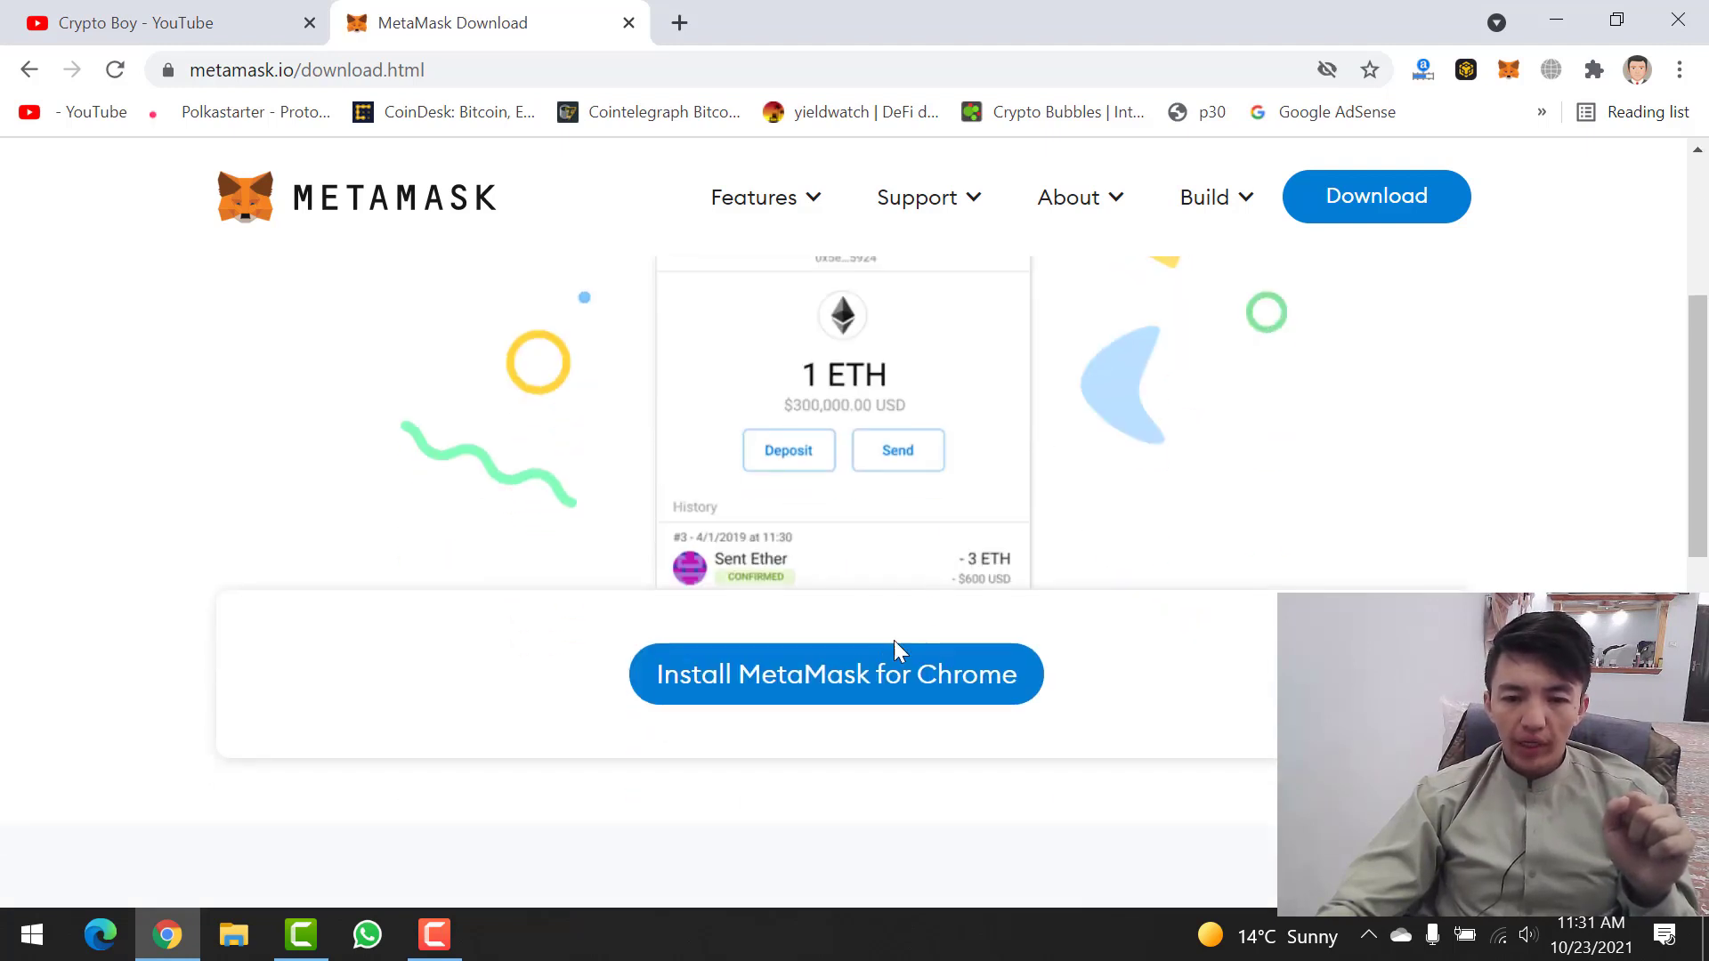
{"action": "left_click", "coordinate": [824, 688]}
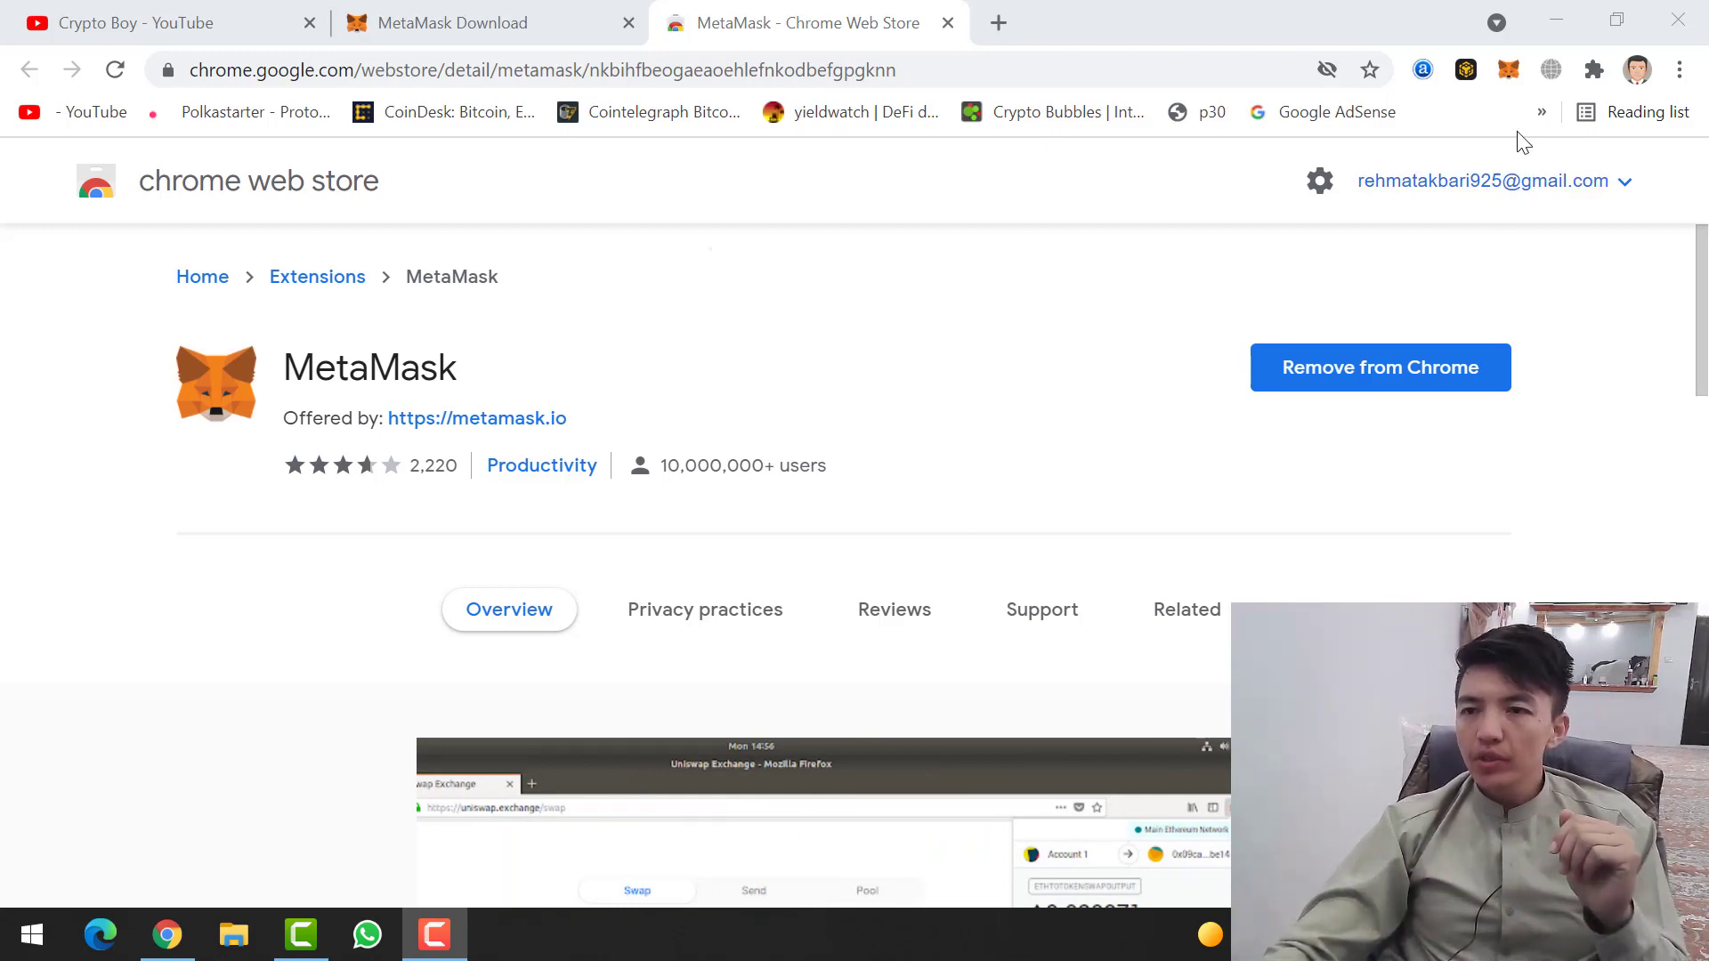
Step: Bring the browser forward and begin MetaMask setup from the welcome screen
{"action": "left_click", "coordinate": [1513, 77]}
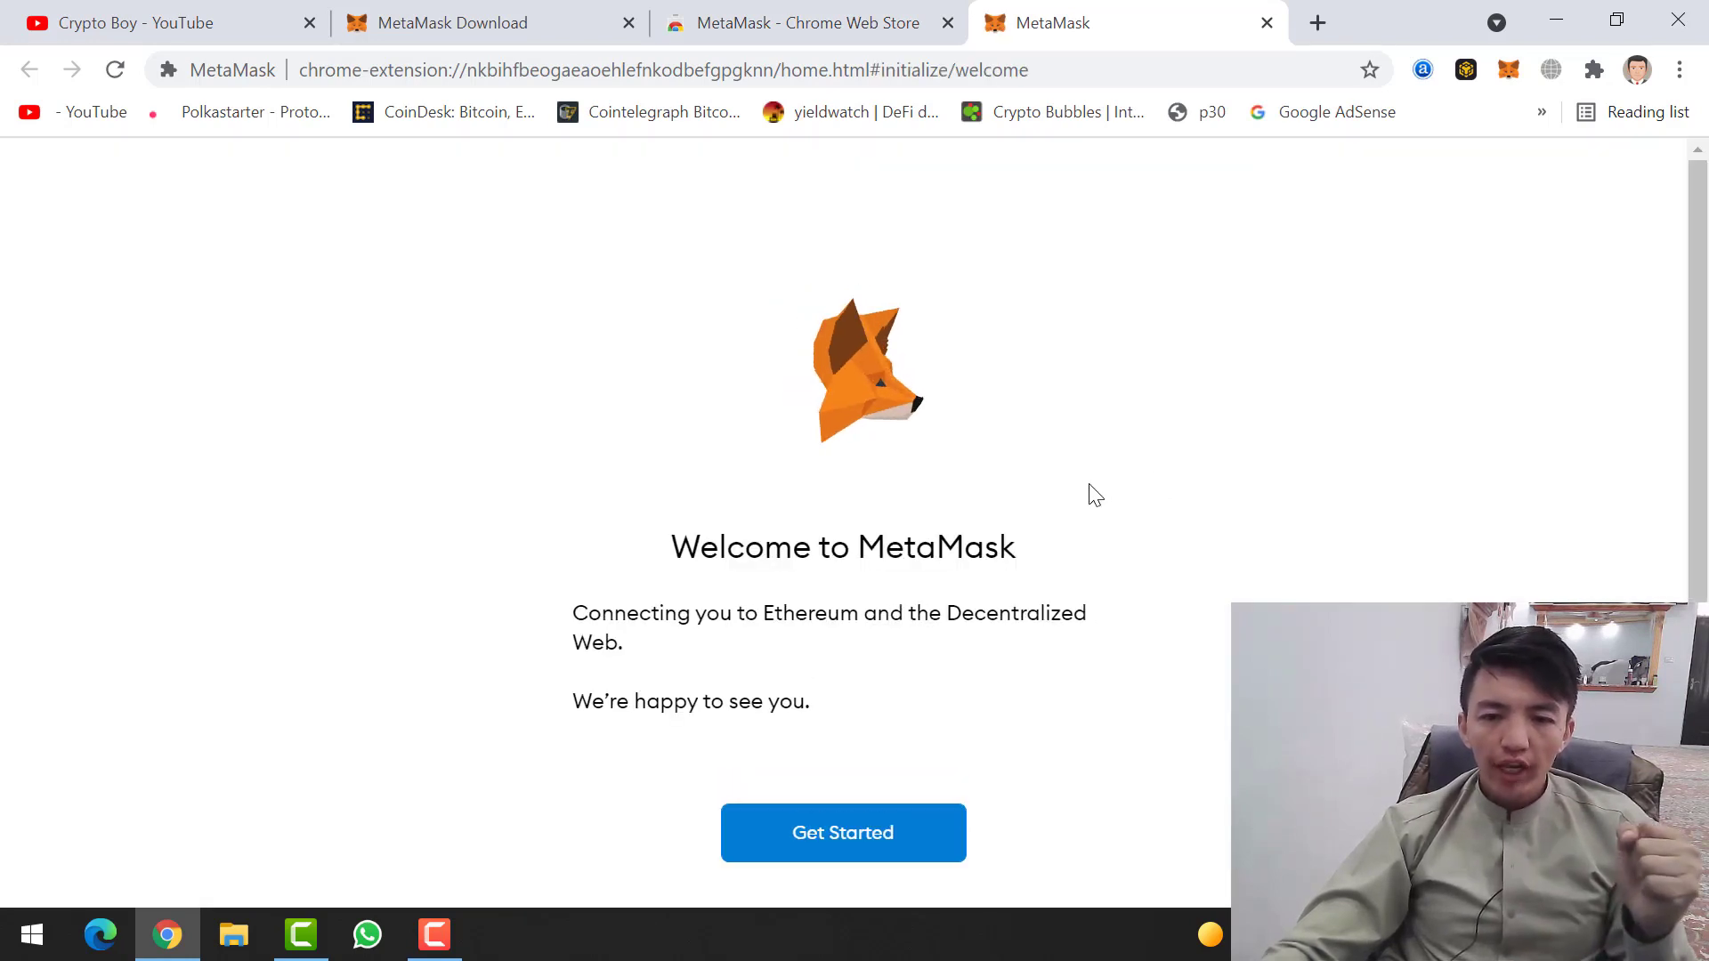
{"action": "scroll", "coordinate": [737, 525], "scroll_direction": "down", "scroll_amount": 1}
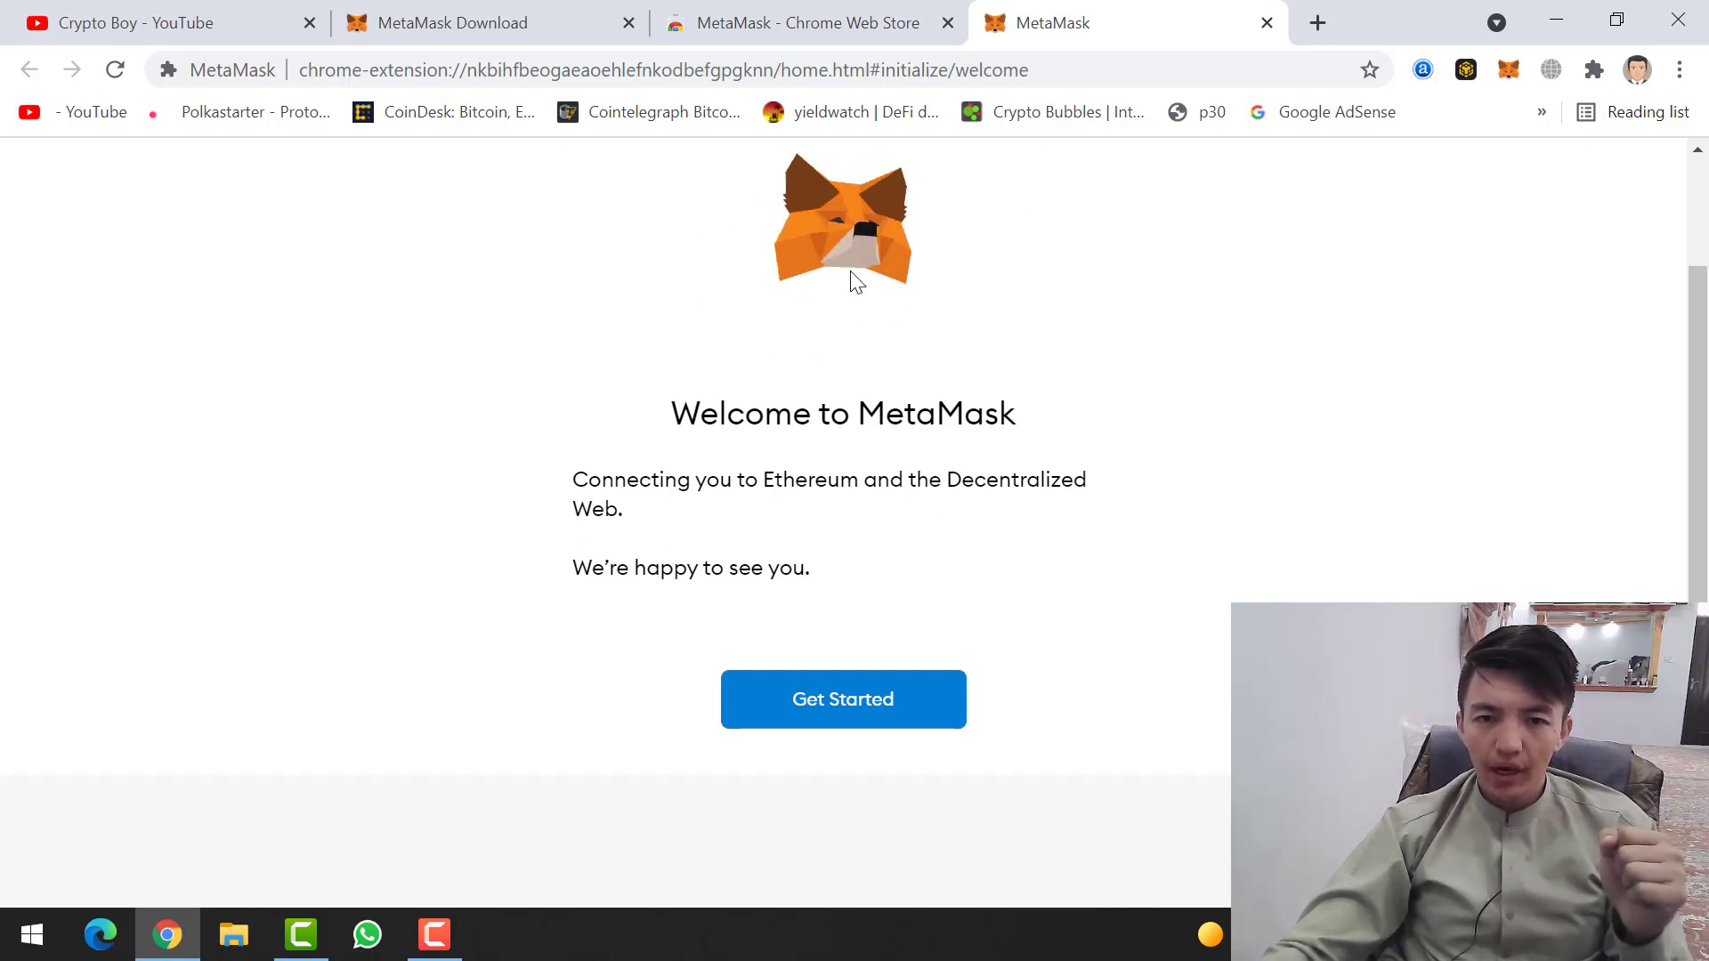
{"action": "left_click", "coordinate": [878, 699]}
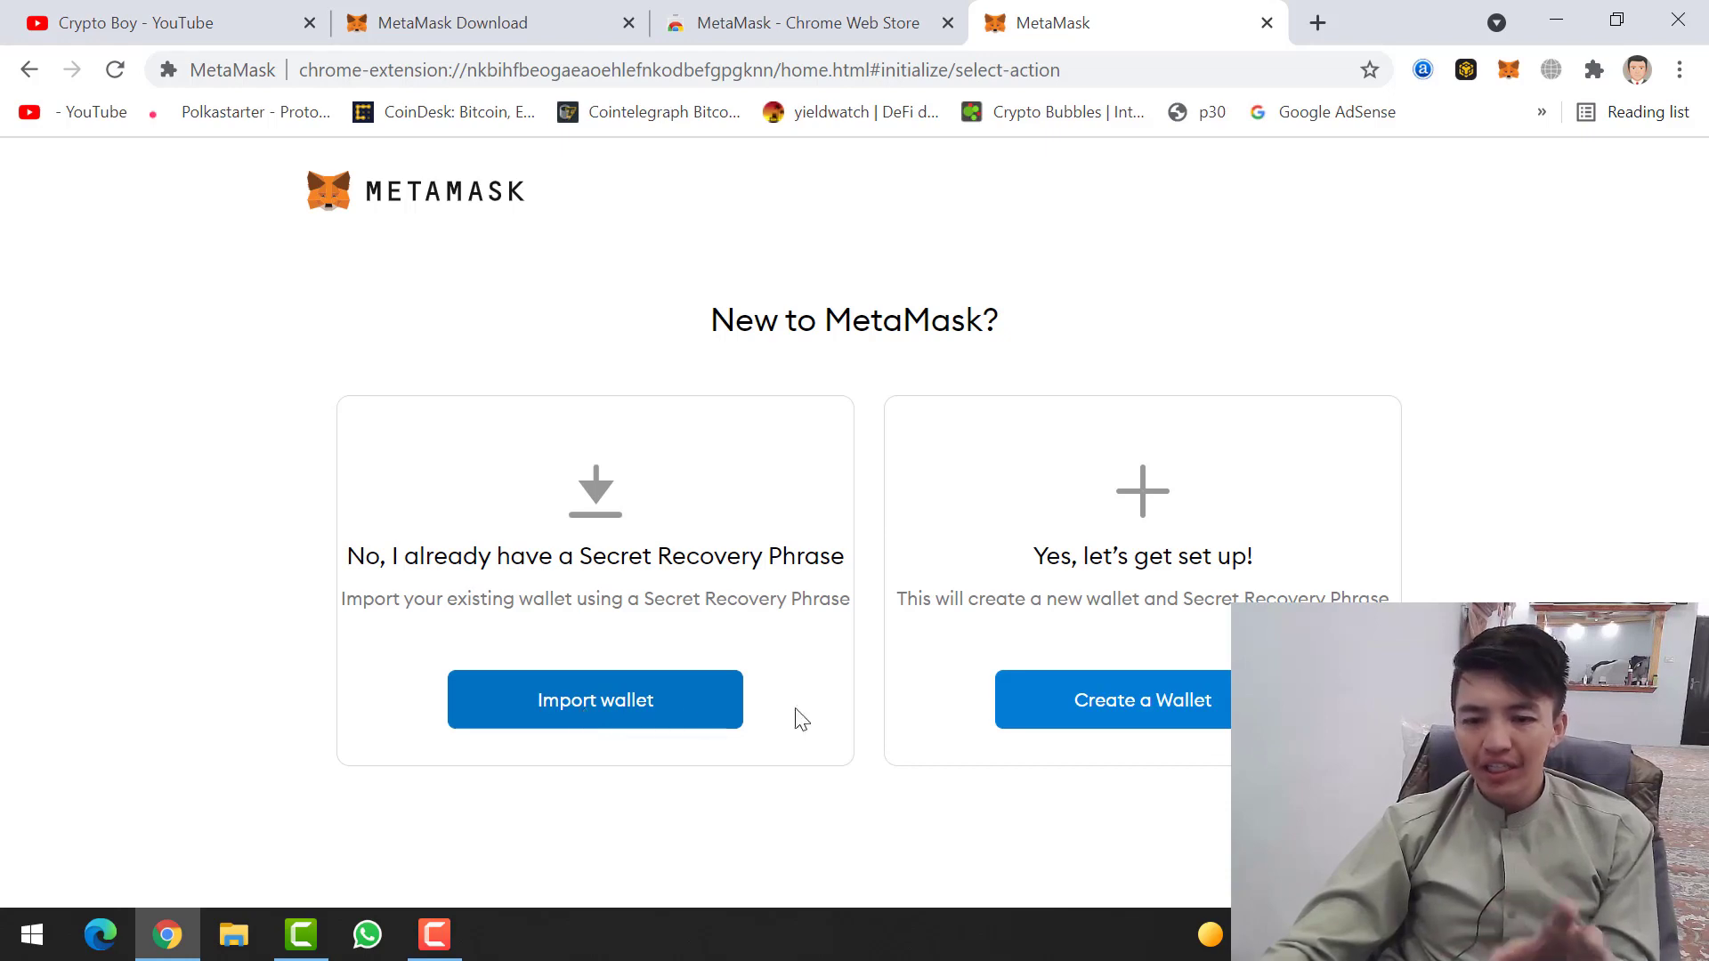
Step: Choose Create a Wallet and agree to share anonymous usage data
{"action": "left_click", "coordinate": [1083, 709]}
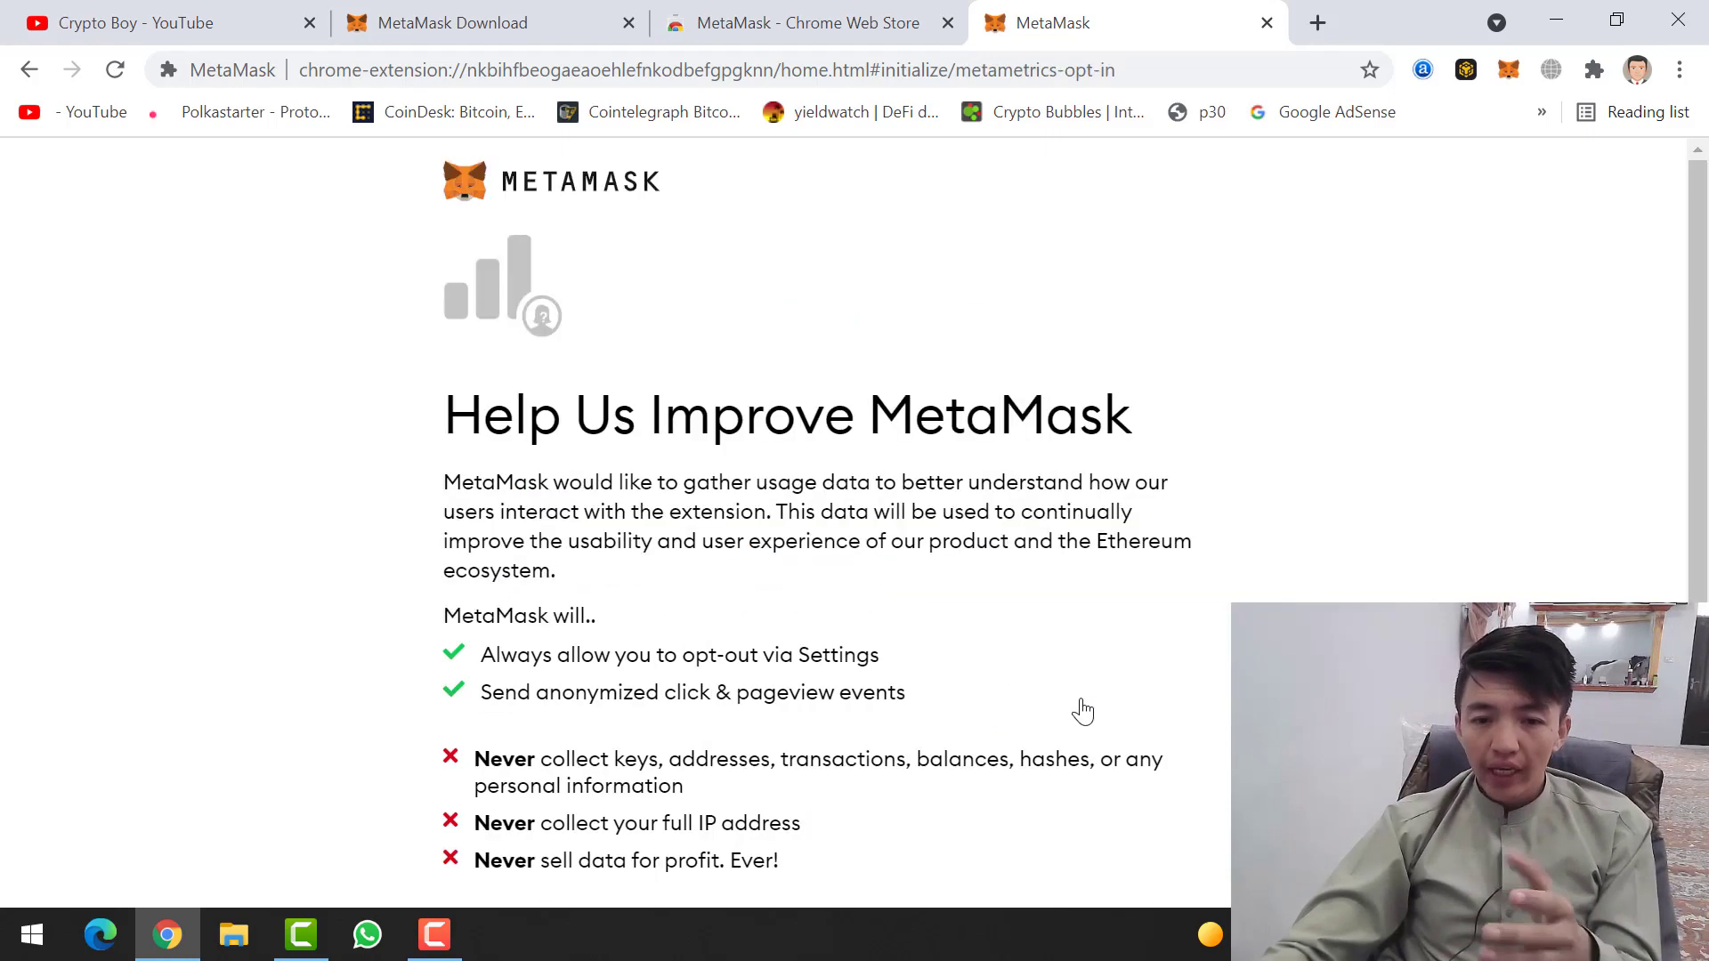
{"action": "scroll", "coordinate": [1149, 570], "scroll_direction": "down", "scroll_amount": 2}
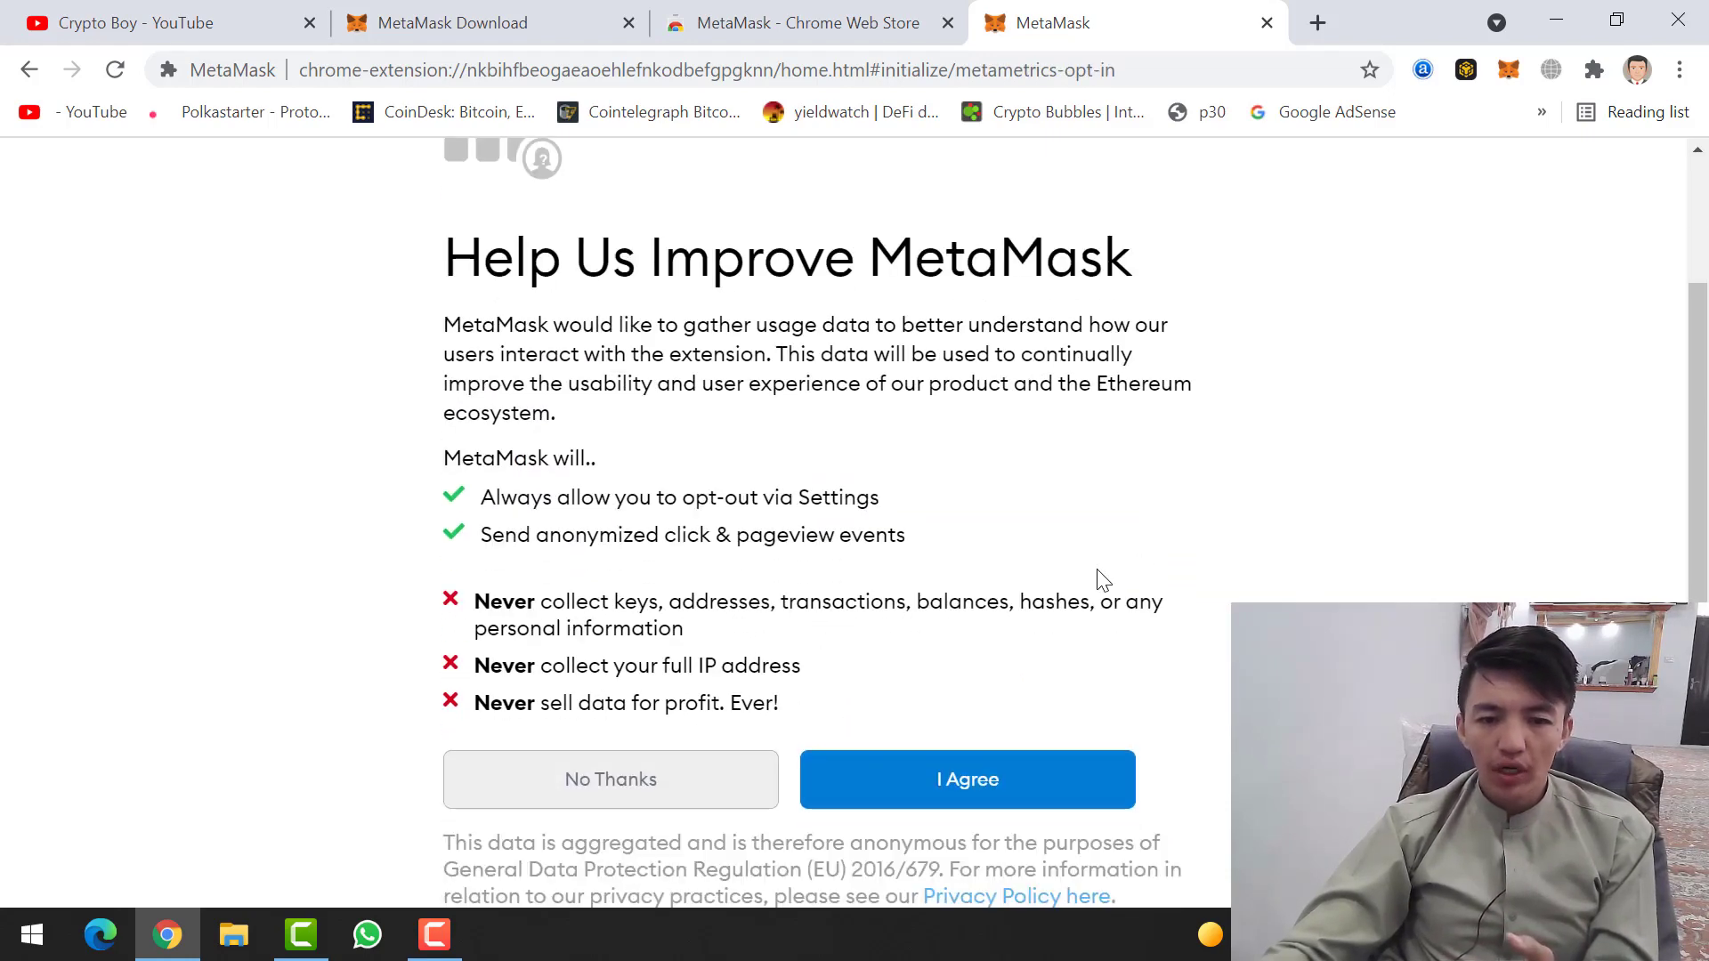
{"action": "left_click", "coordinate": [959, 777]}
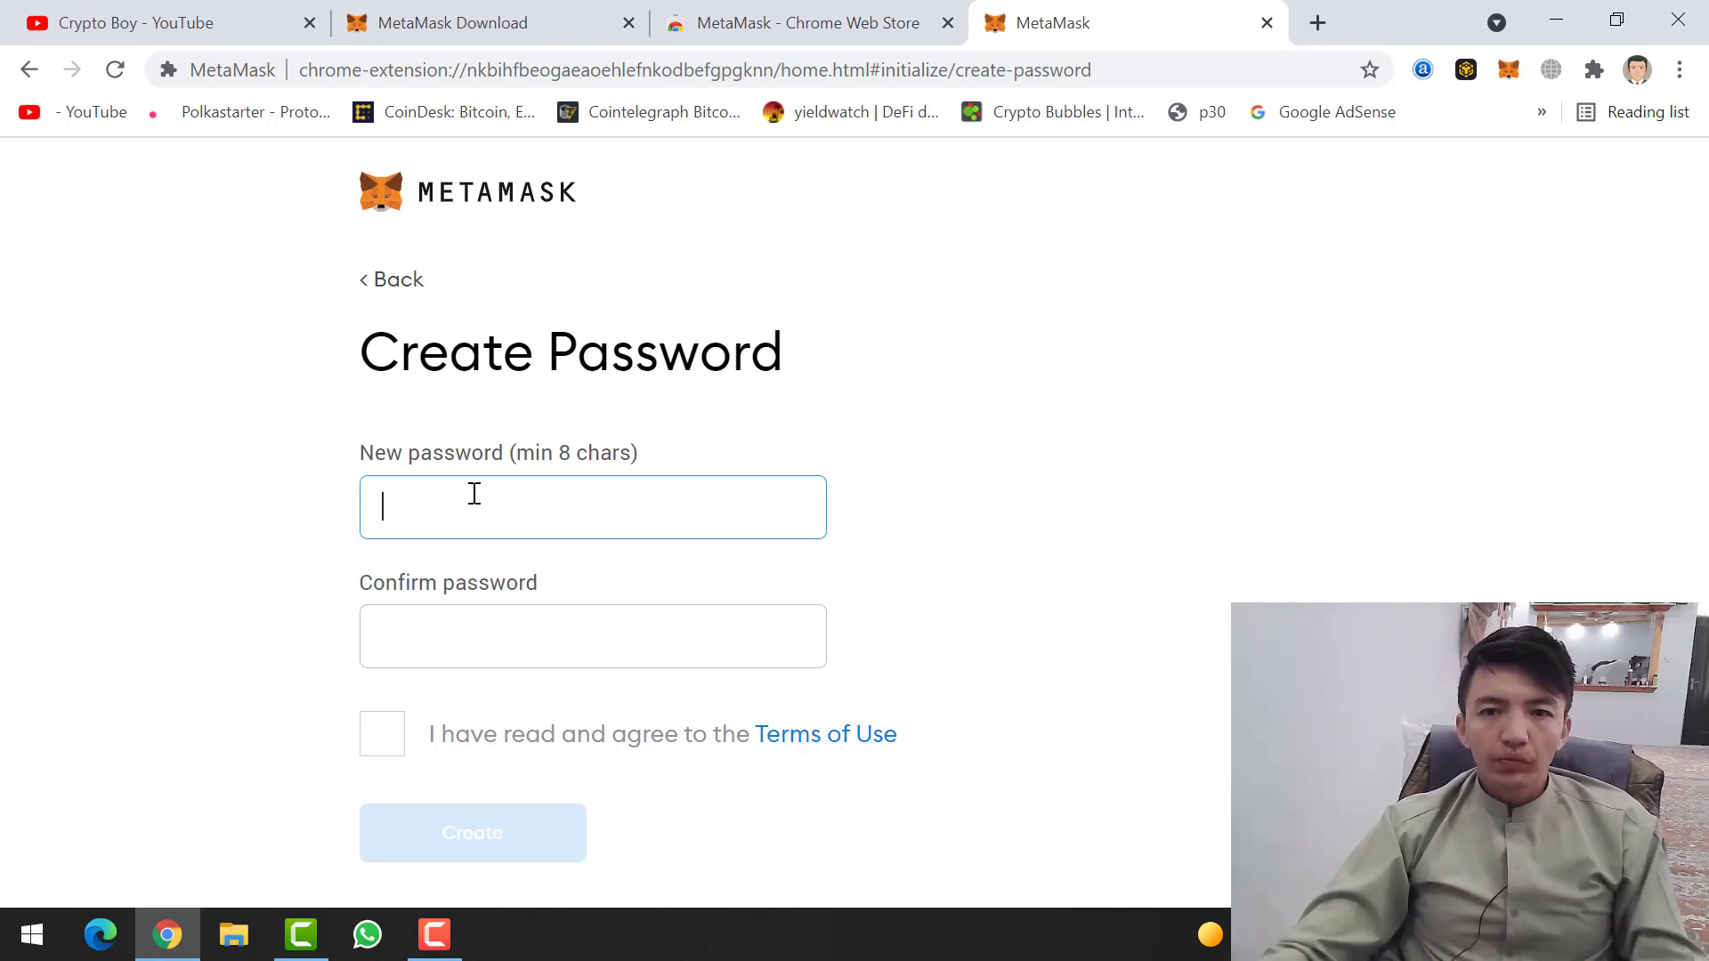
Step: Go back to the 'New to MetaMask?' choice page with Alt+Left
{"action": "key", "text": "alt+Left"}
{"action": "key", "text": "alt+Left"}
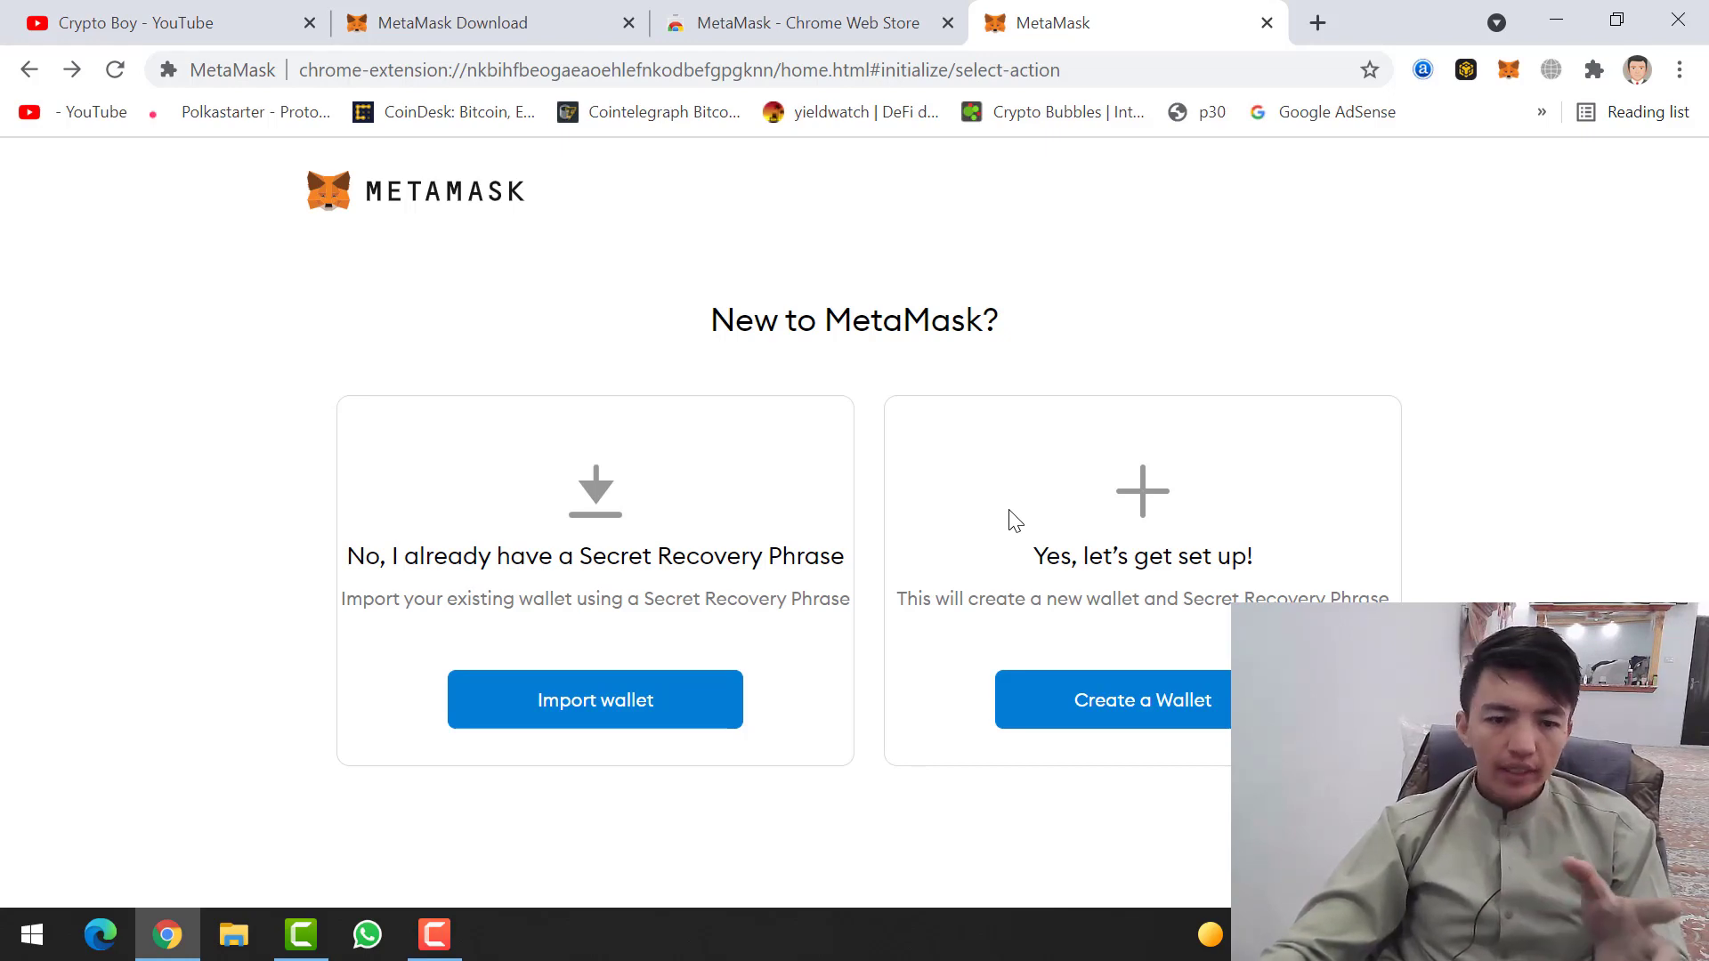
Step: Choose Import wallet instead and accept usage-data collection to reach the import form
{"action": "left_click", "coordinate": [574, 708]}
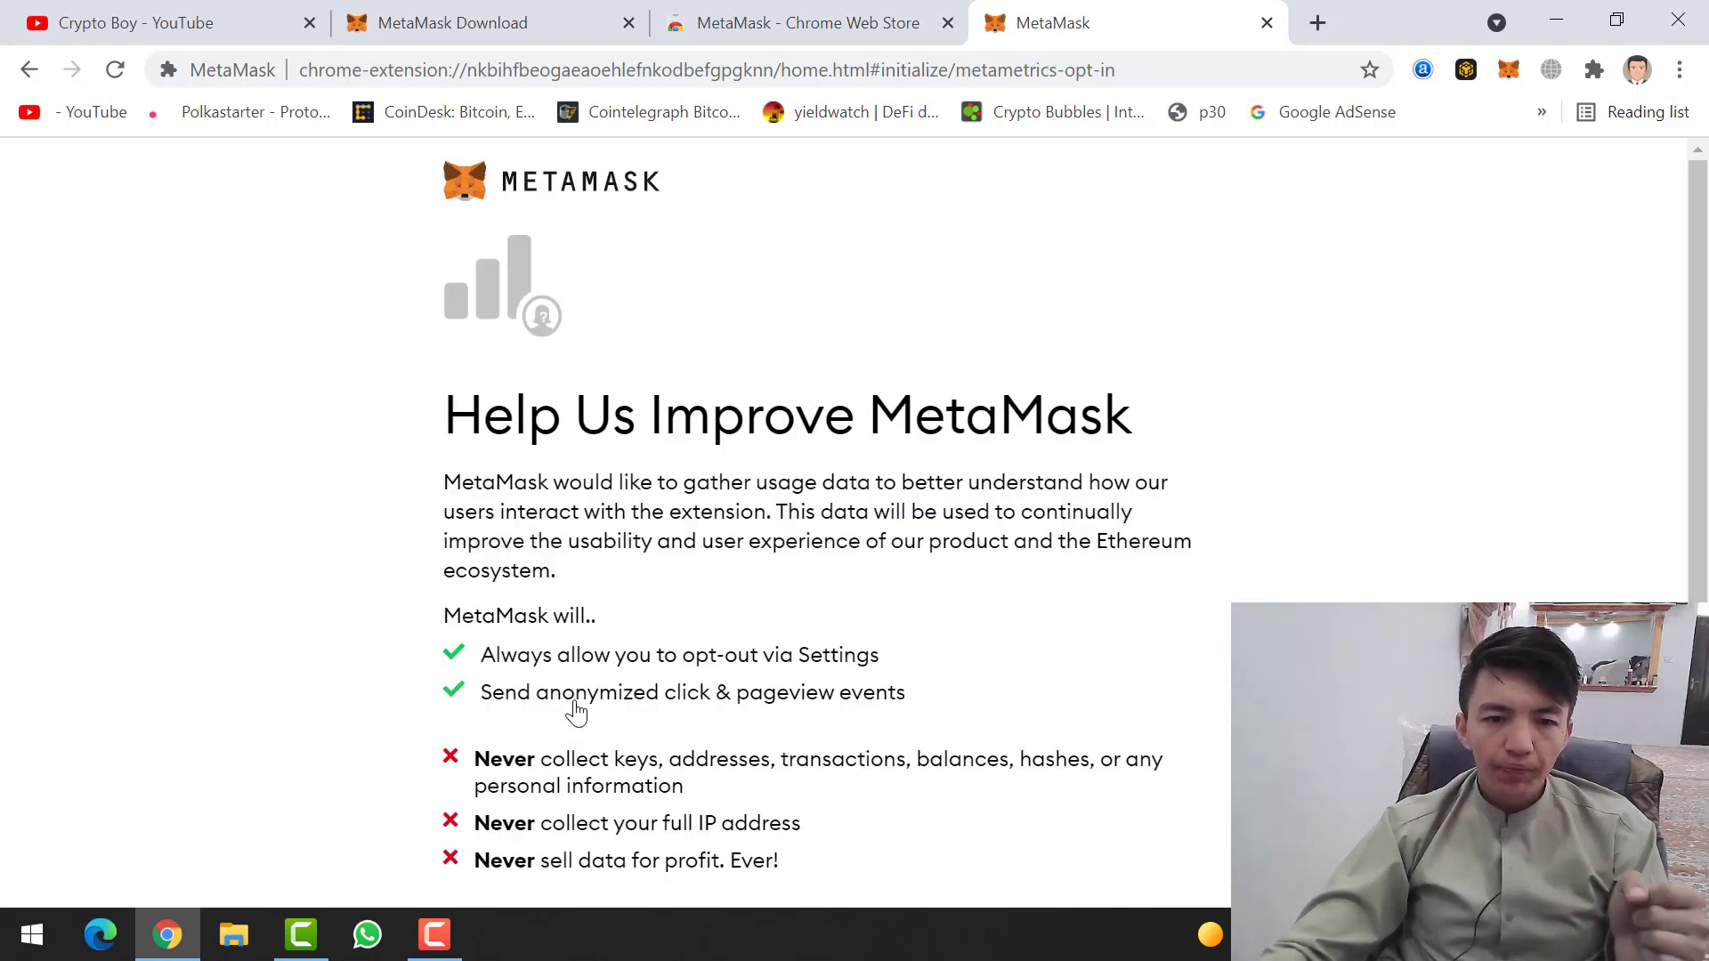
{"action": "scroll", "coordinate": [730, 560], "scroll_direction": "down", "scroll_amount": 2}
{"action": "left_click", "coordinate": [961, 777]}
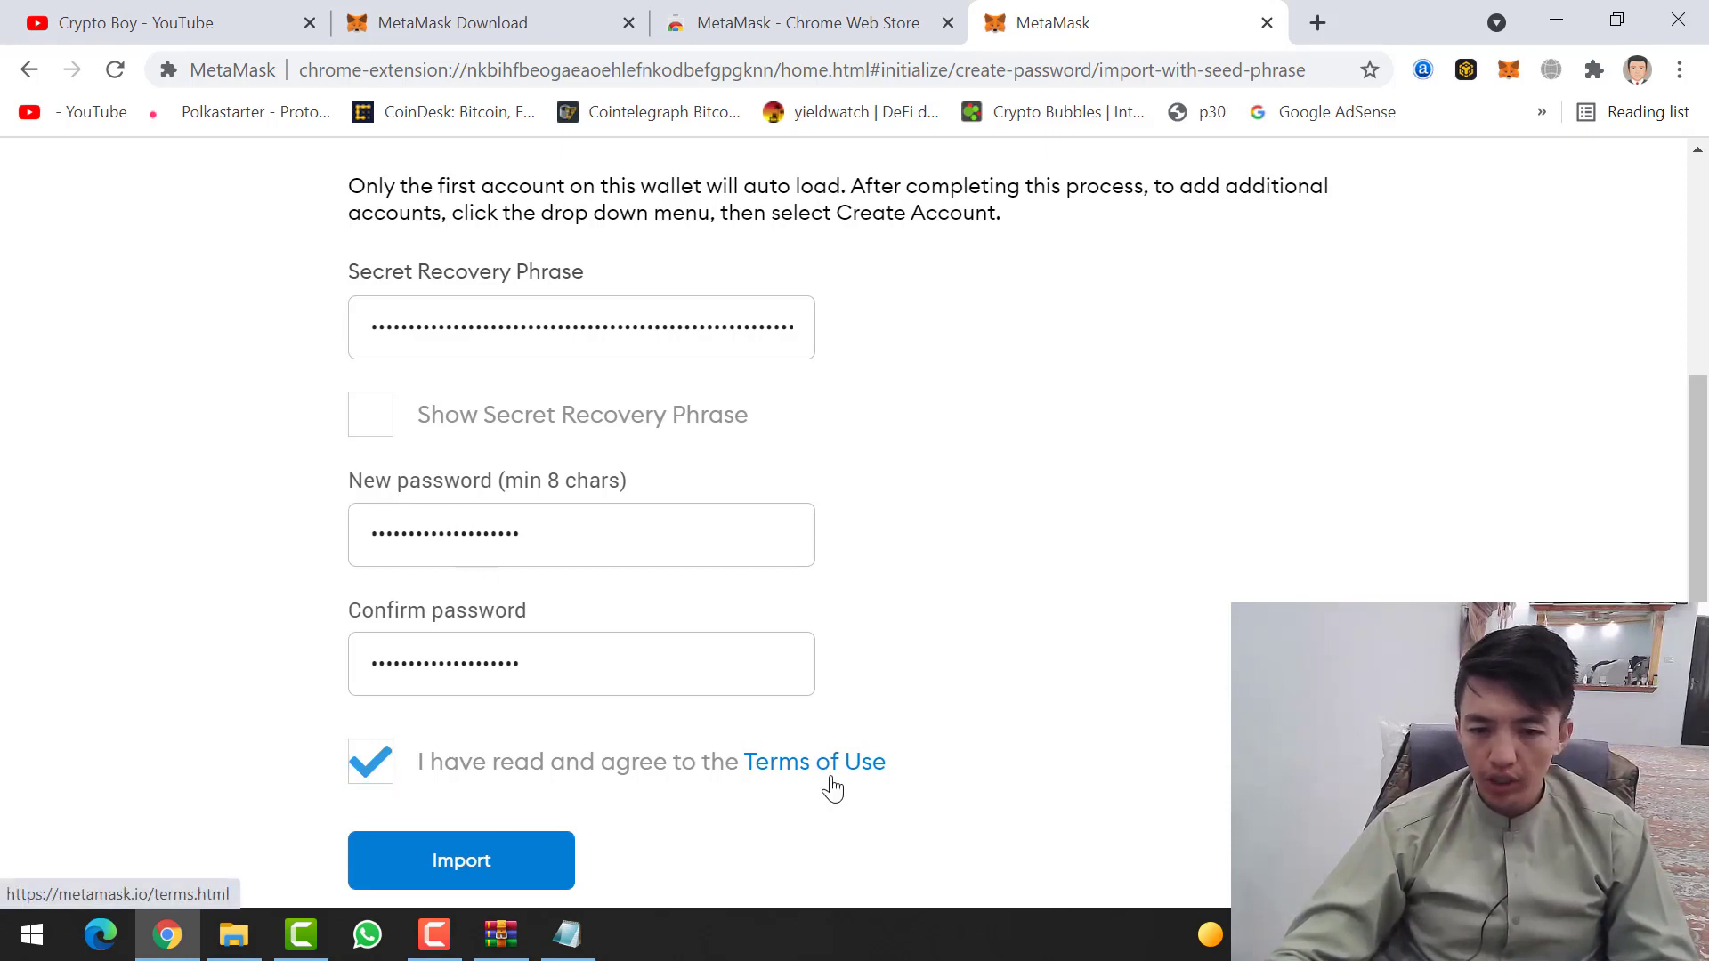
Step: Import the wallet using the entered Secret Recovery Phrase
{"action": "left_click", "coordinate": [469, 885]}
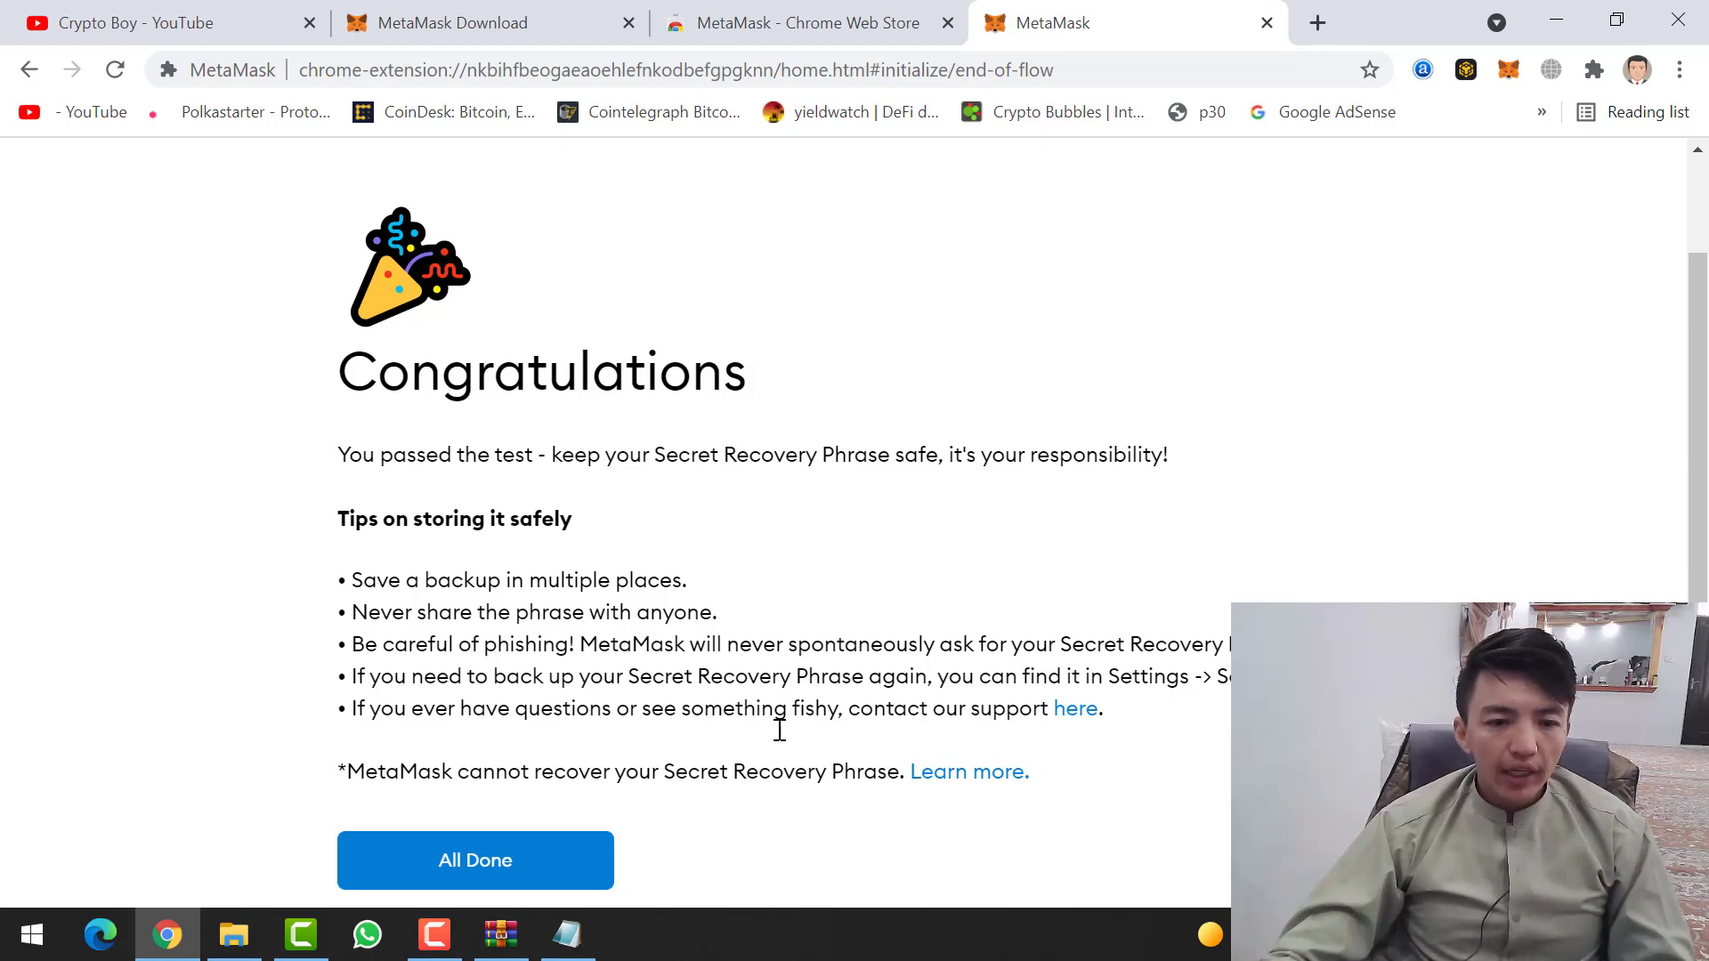
Step: Finish setup with All Done and close the What's new notice to see 0.0012 ETH
{"action": "left_click", "coordinate": [463, 871]}
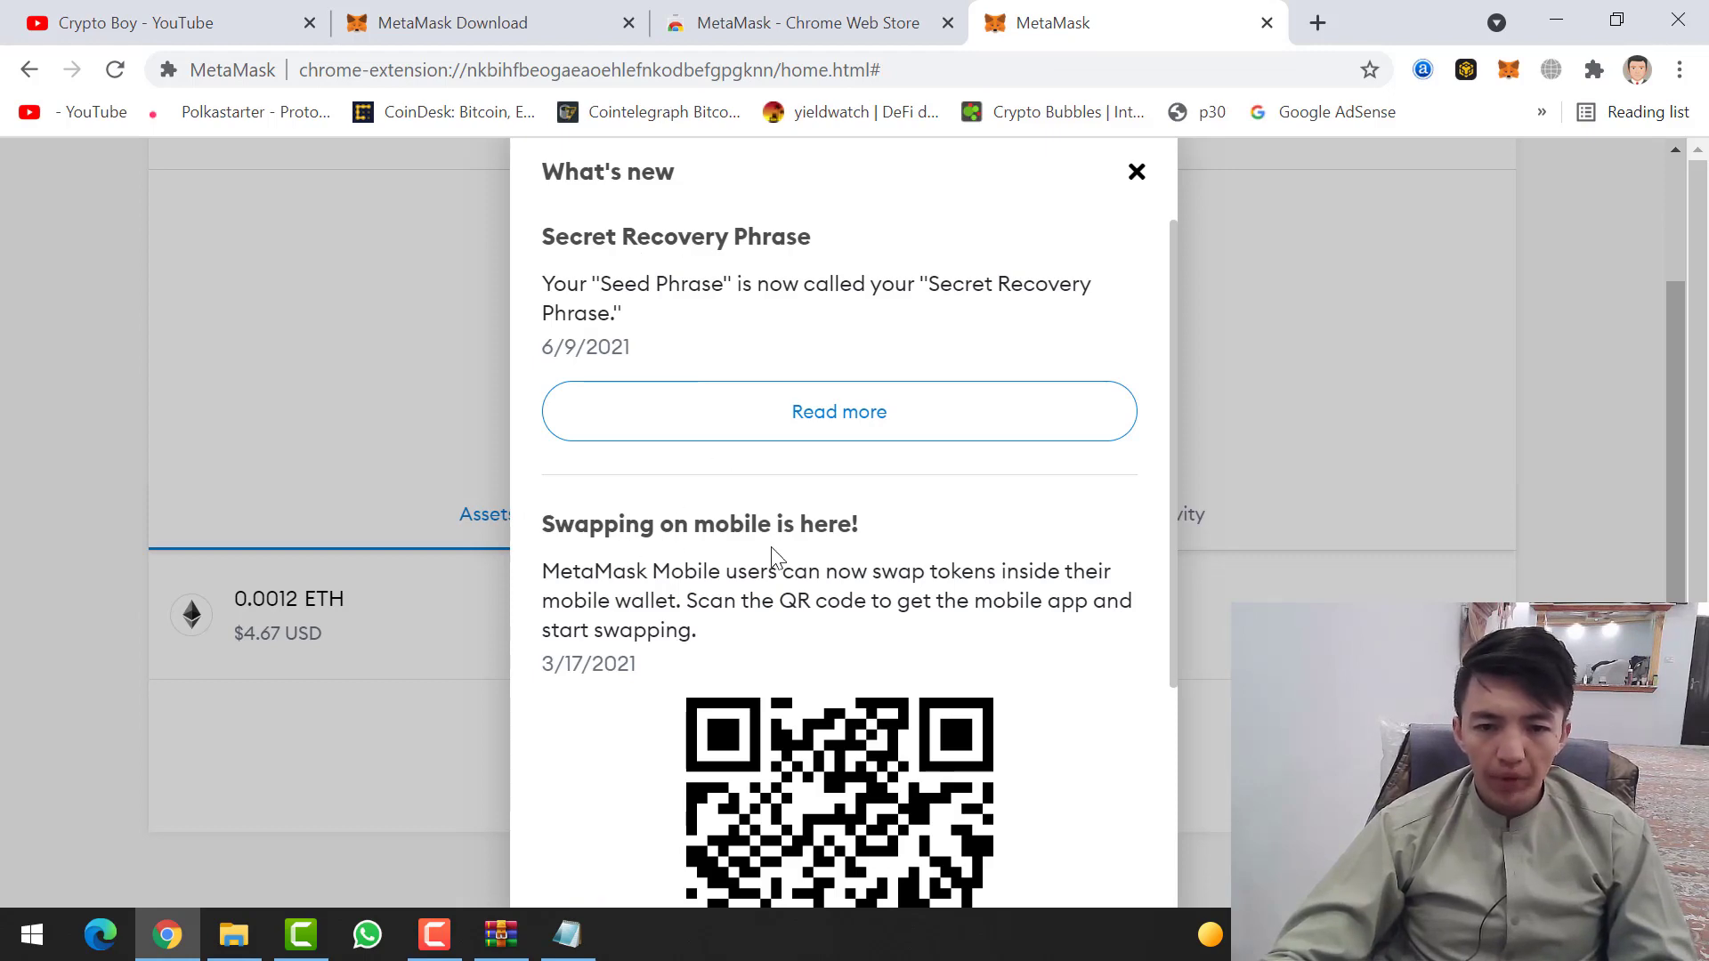
{"action": "scroll", "coordinate": [801, 556], "scroll_direction": "down", "scroll_amount": 4}
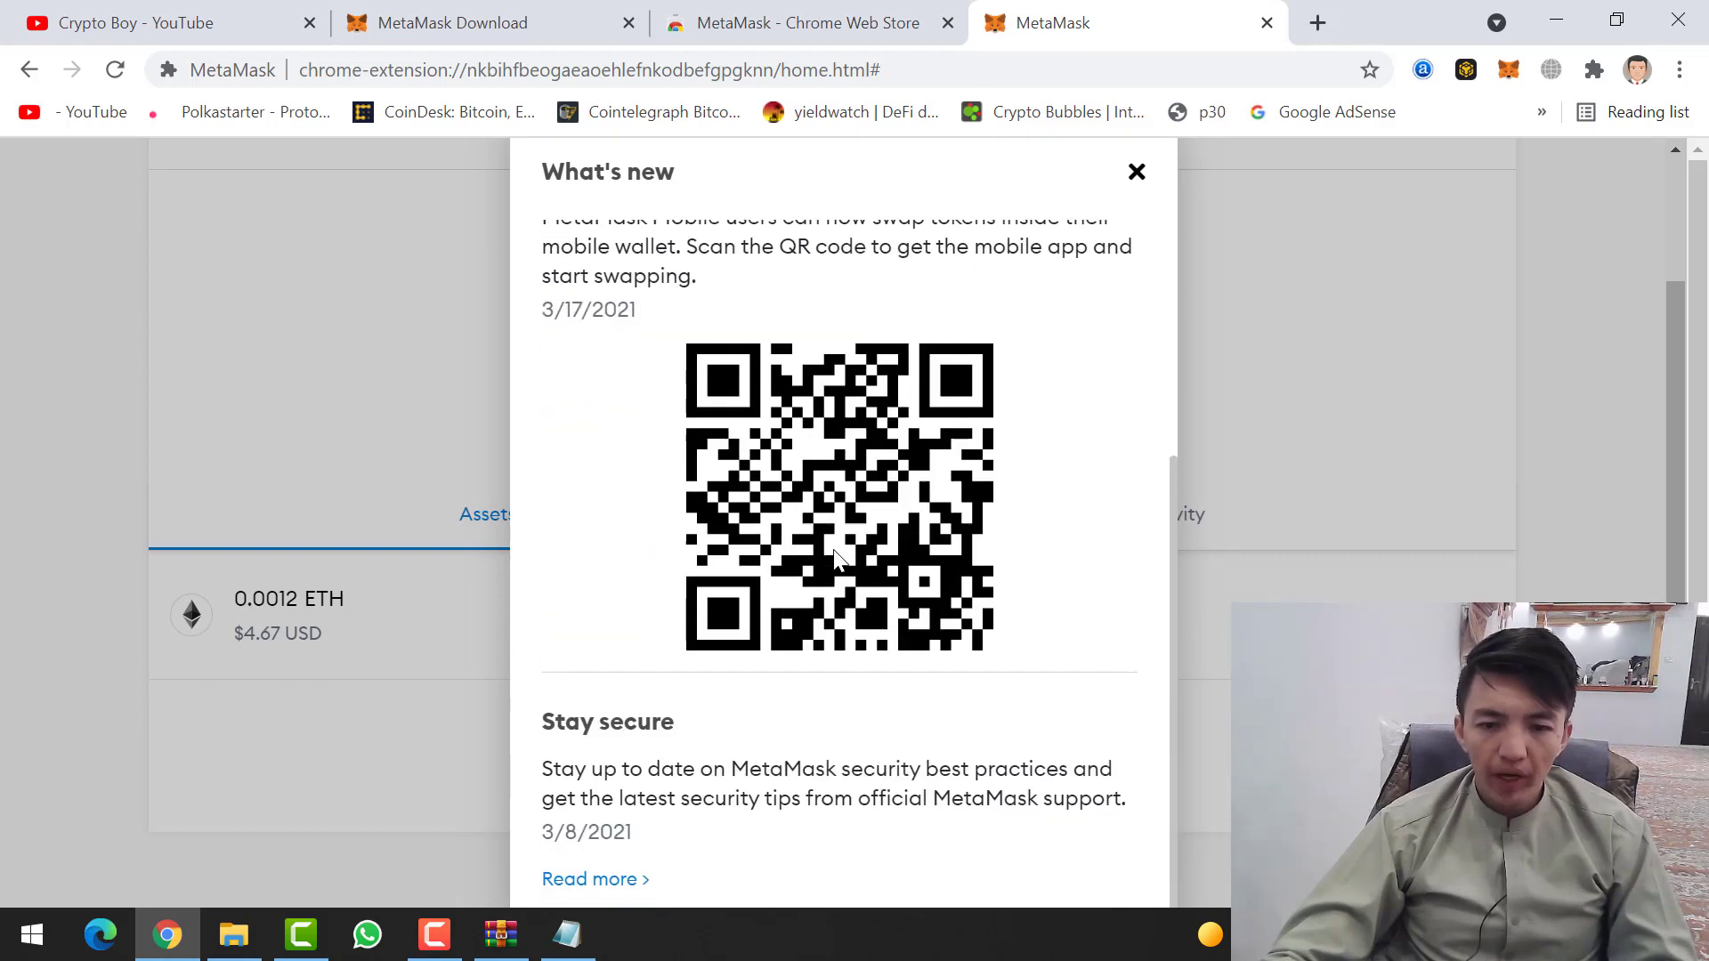
{"action": "left_click", "coordinate": [1135, 174]}
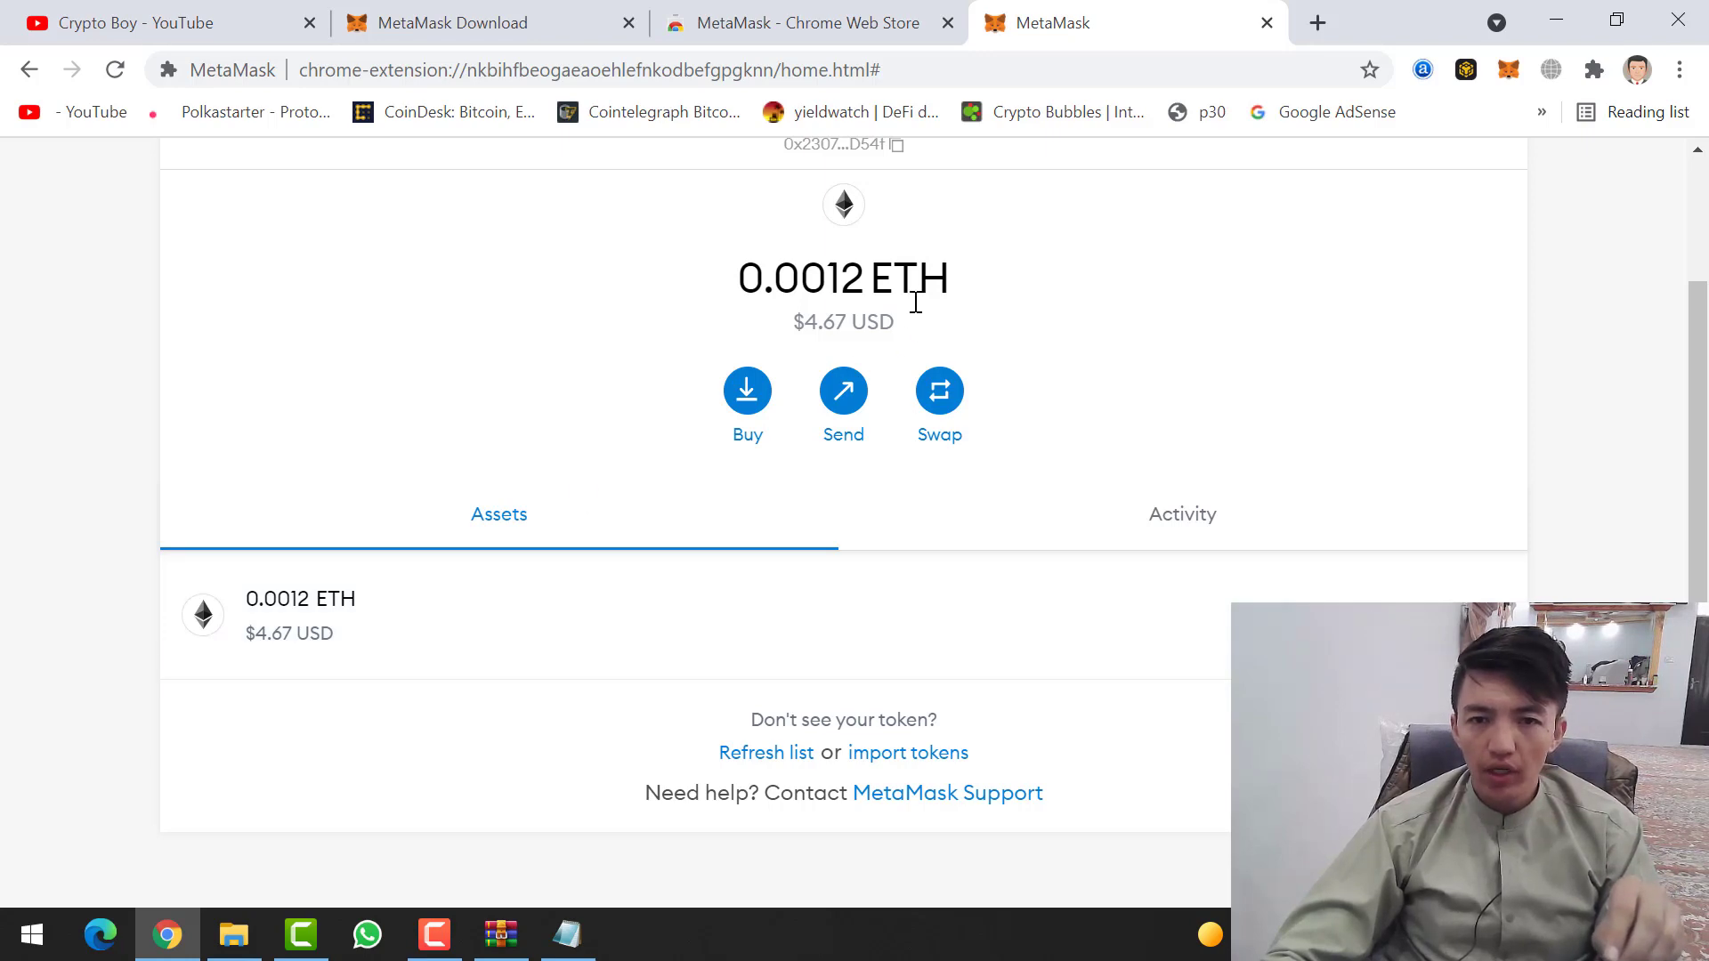
{"action": "scroll", "coordinate": [926, 356], "scroll_direction": "up", "scroll_amount": 2}
{"action": "scroll", "coordinate": [939, 392], "scroll_direction": "down", "scroll_amount": 2}
{"action": "scroll", "coordinate": [938, 392], "scroll_direction": "up", "scroll_amount": 2}
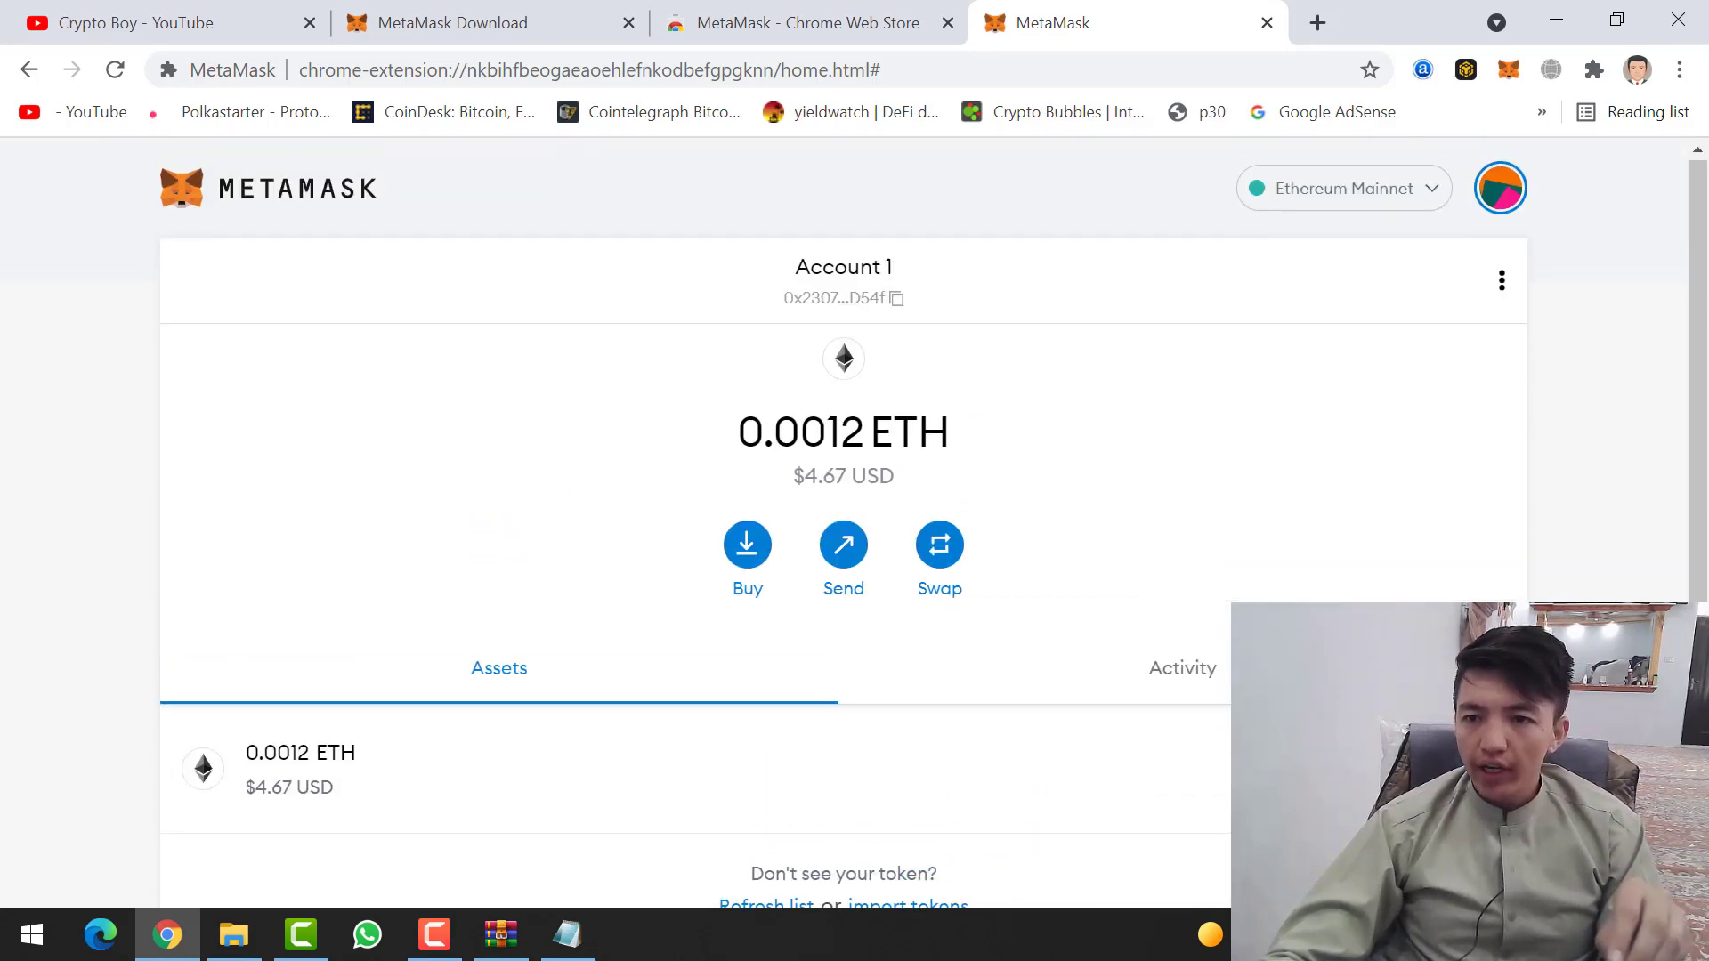
{"action": "left_click", "coordinate": [1508, 73]}
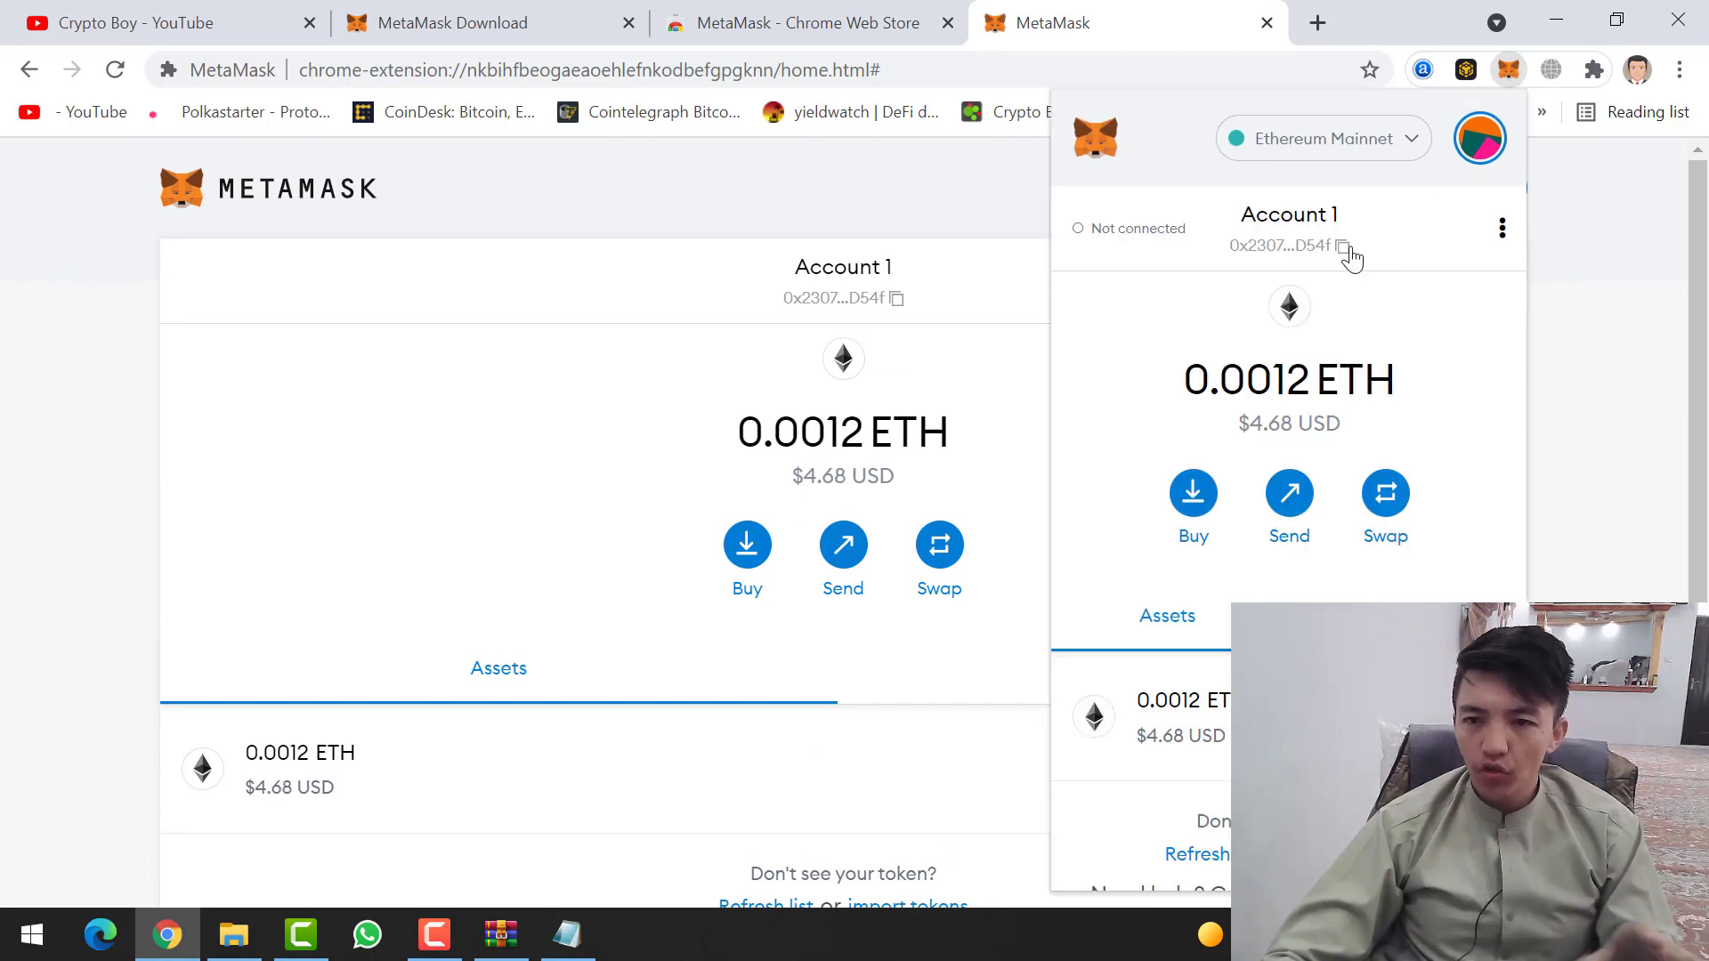
{"action": "left_click", "coordinate": [1393, 153]}
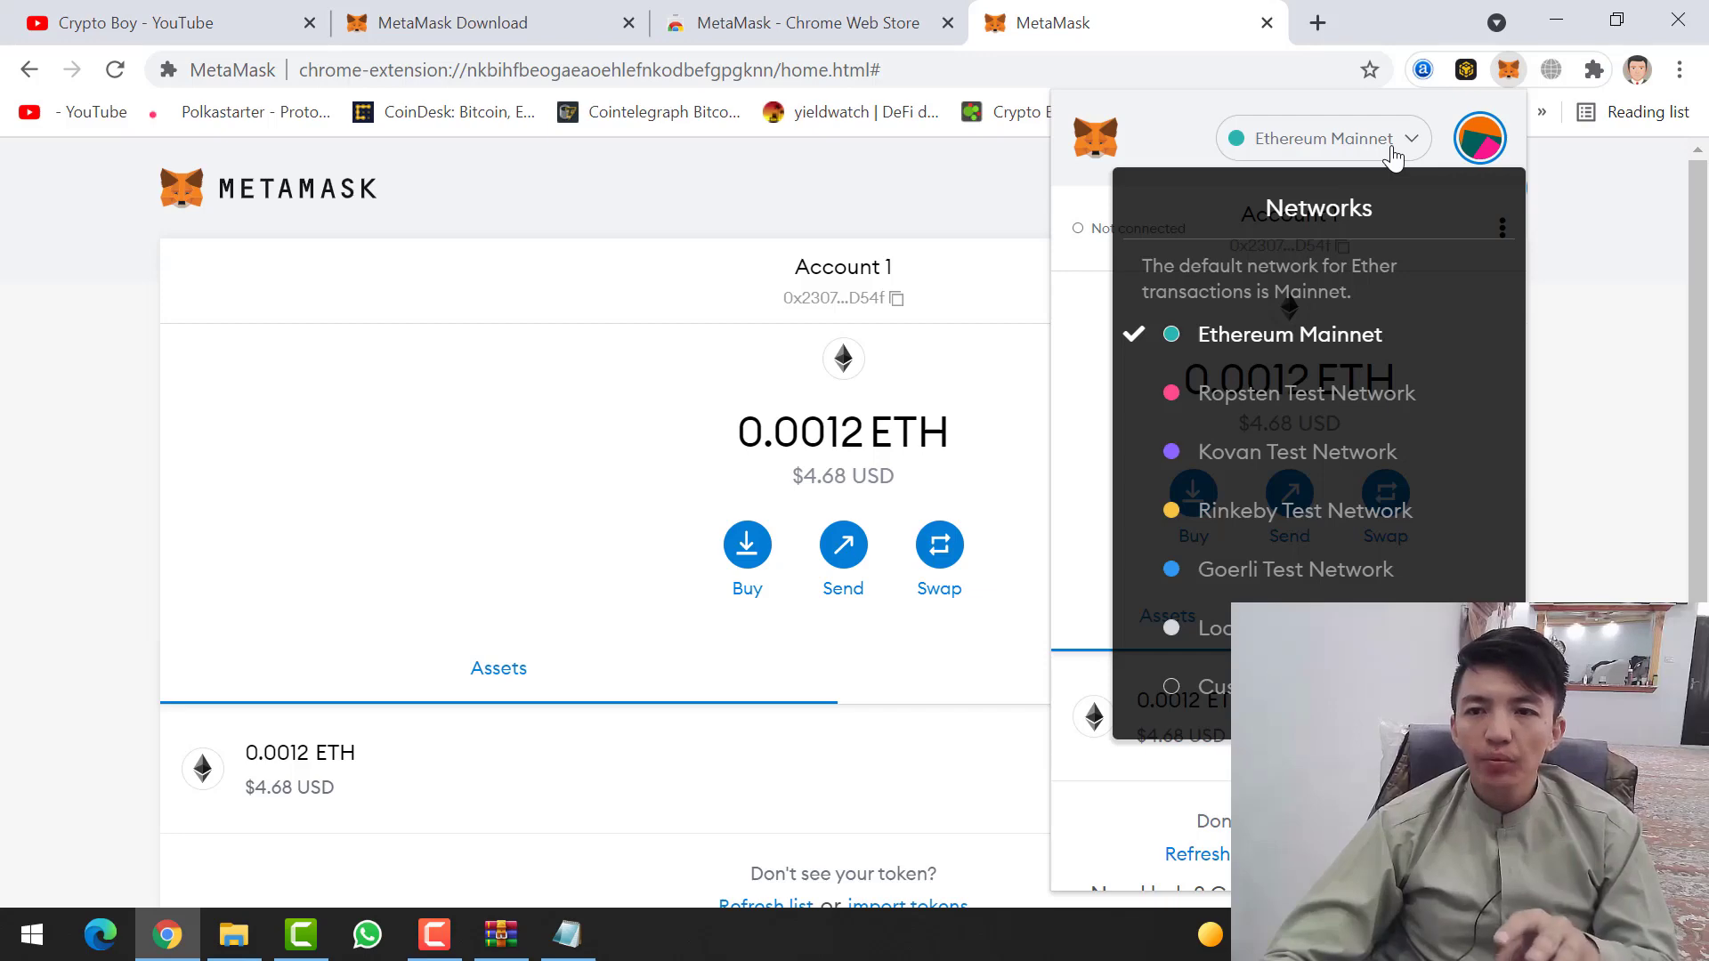
{"action": "left_click", "coordinate": [1468, 77]}
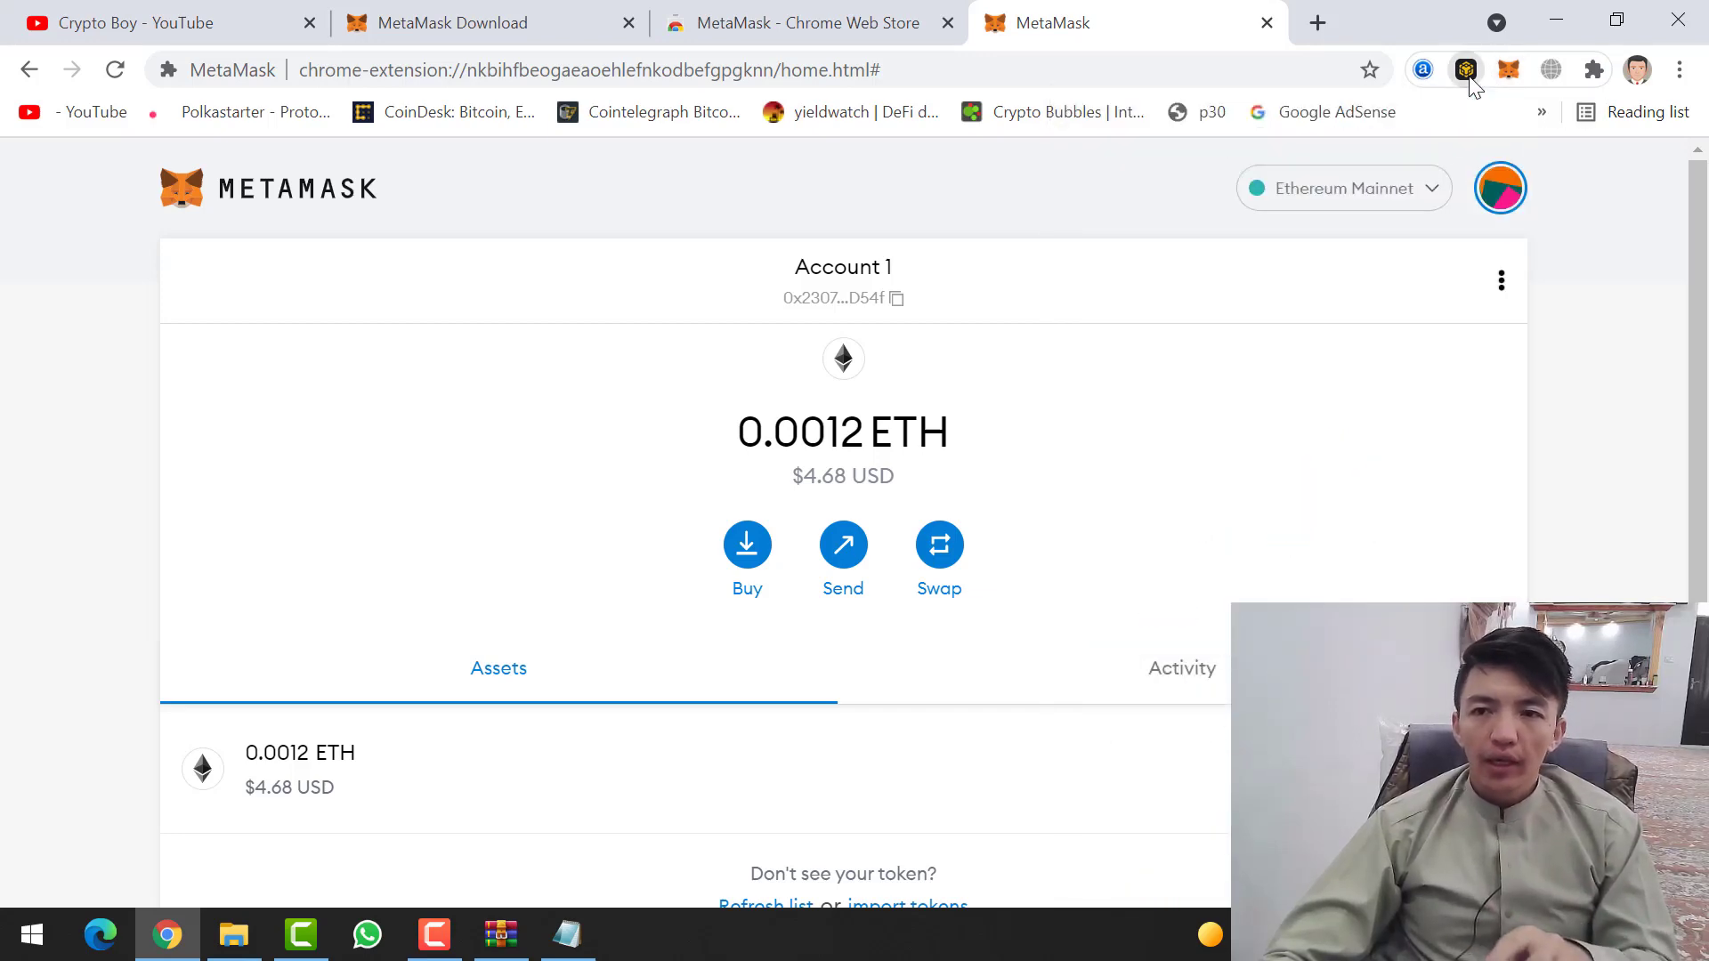
{"action": "left_click", "coordinate": [1469, 77]}
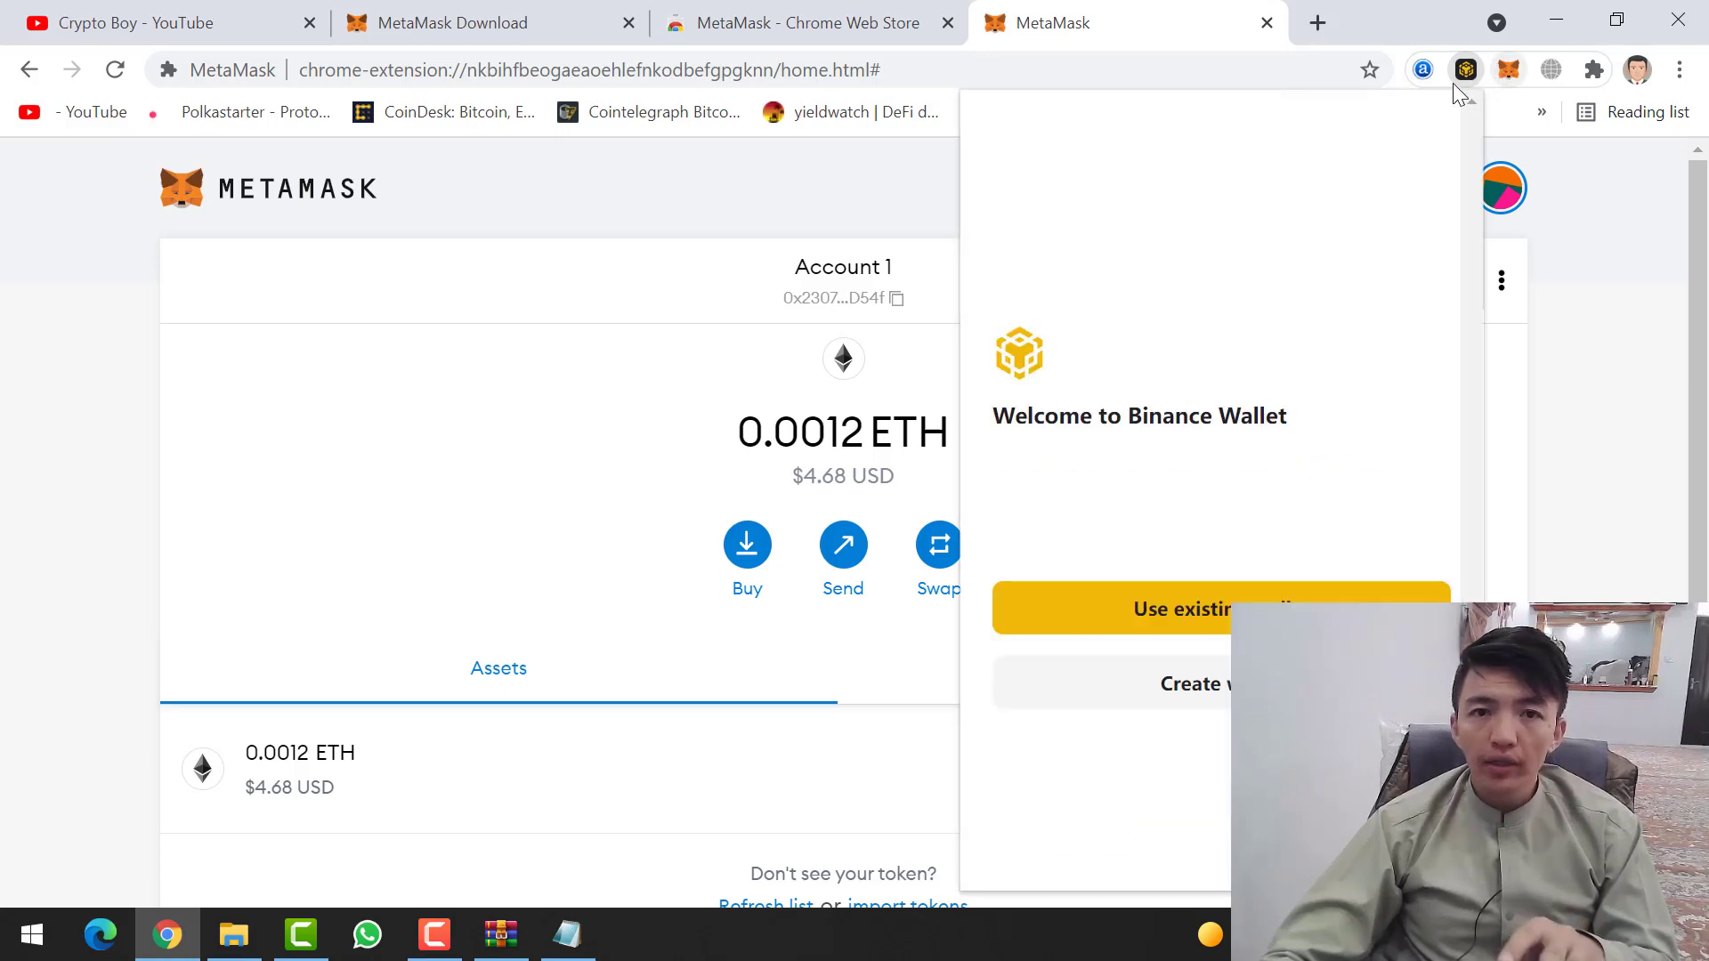
{"action": "left_click", "coordinate": [218, 16]}
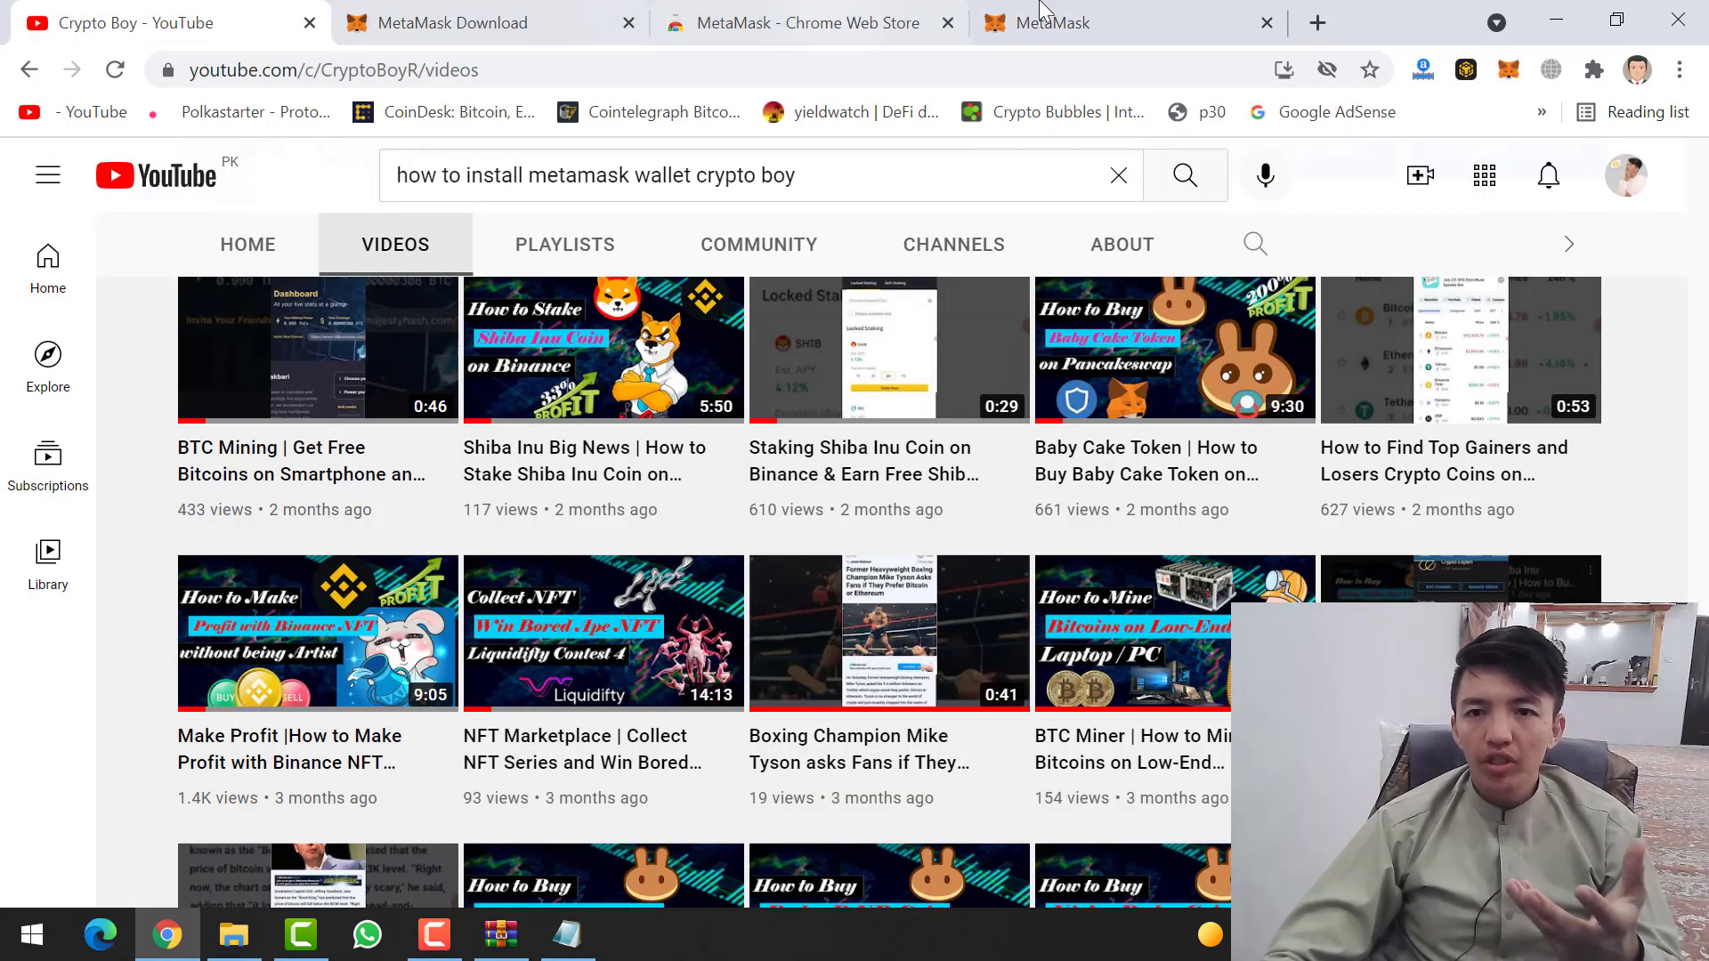
{"action": "left_click", "coordinate": [1201, 13]}
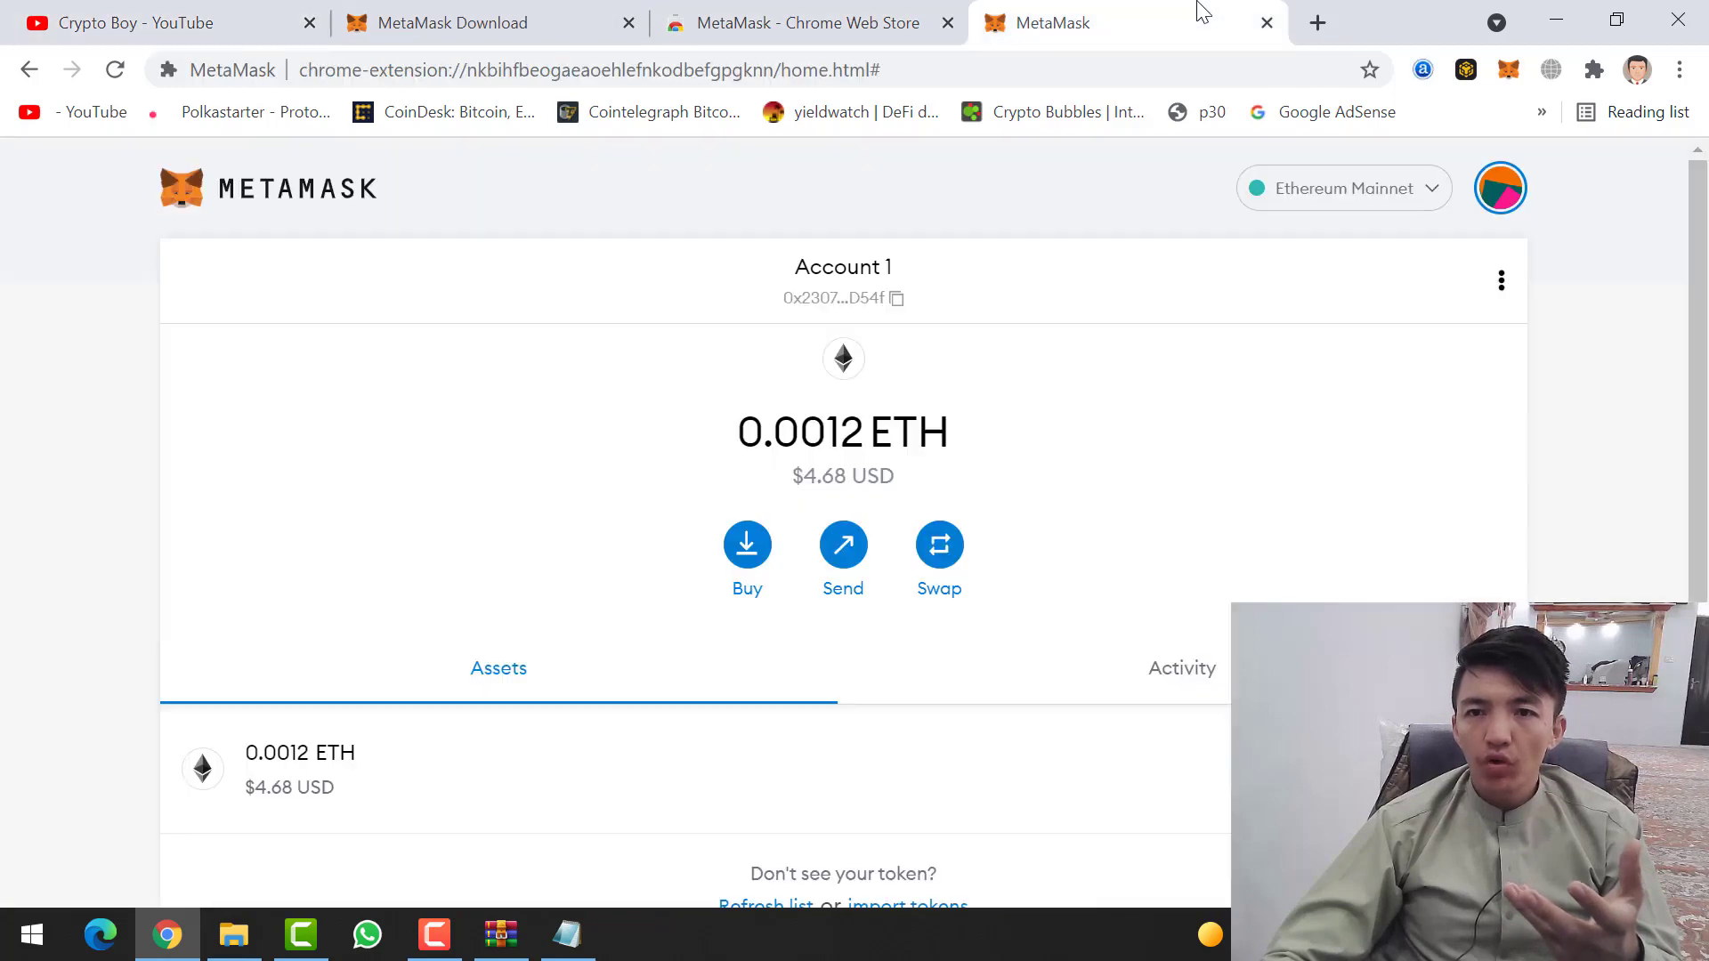
{"action": "left_click", "coordinate": [1509, 71]}
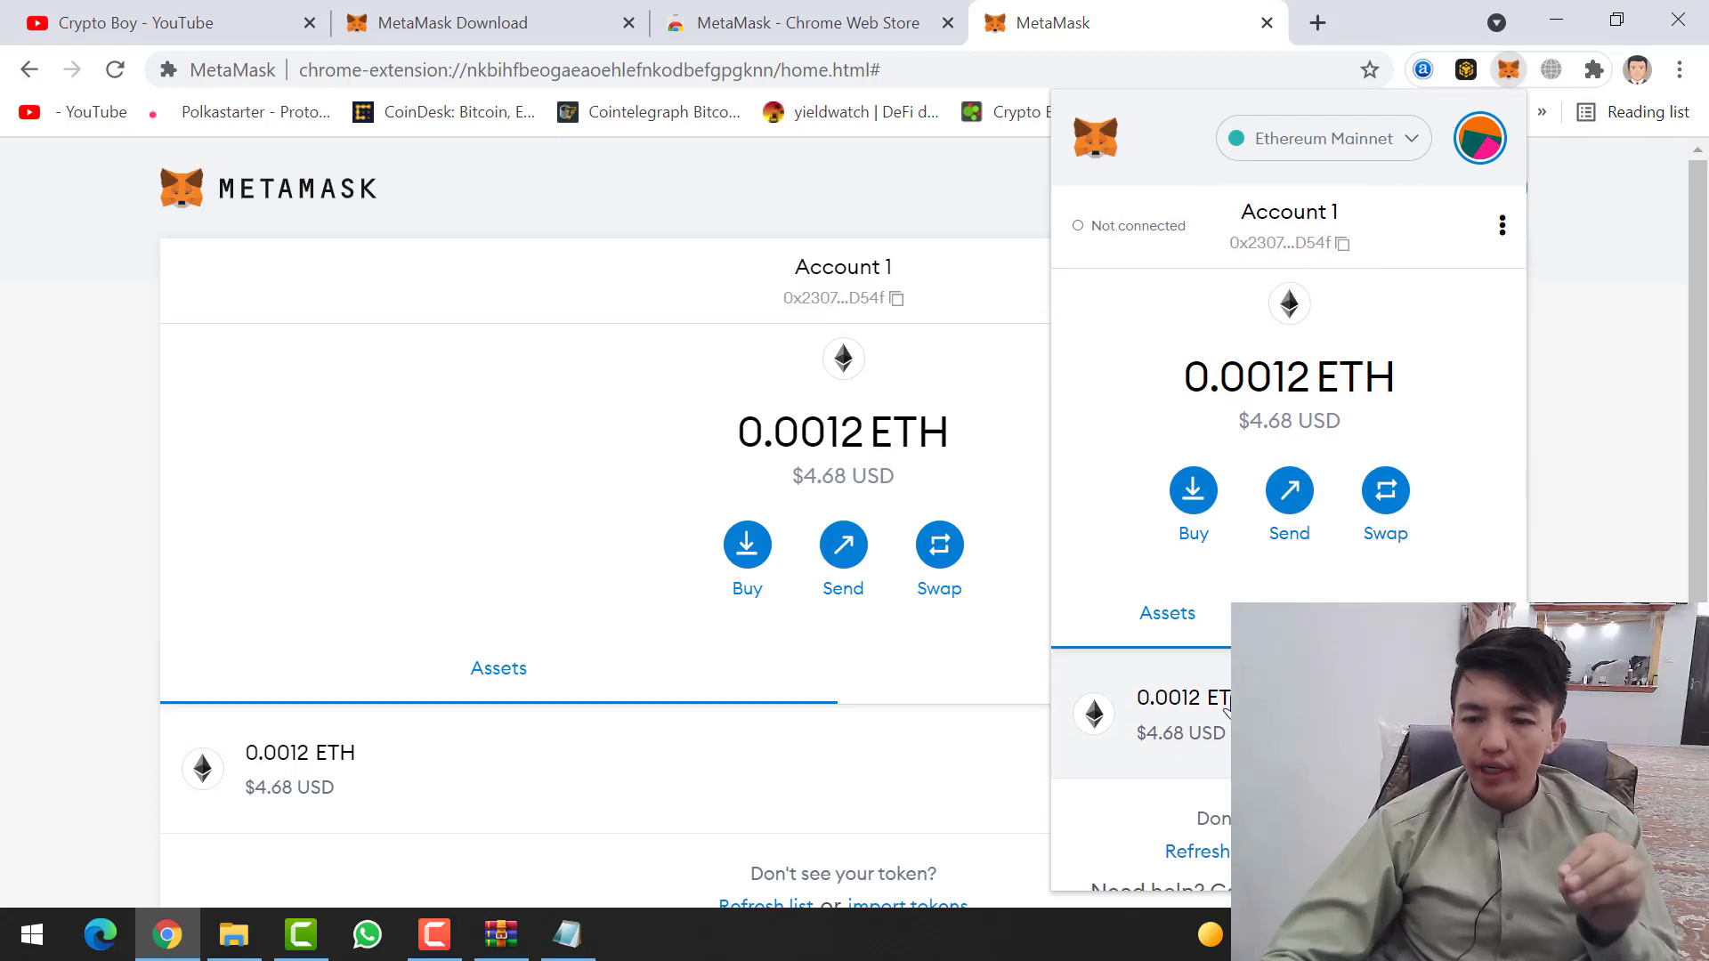
{"action": "scroll", "coordinate": [1228, 708], "scroll_direction": "down", "scroll_amount": 1}
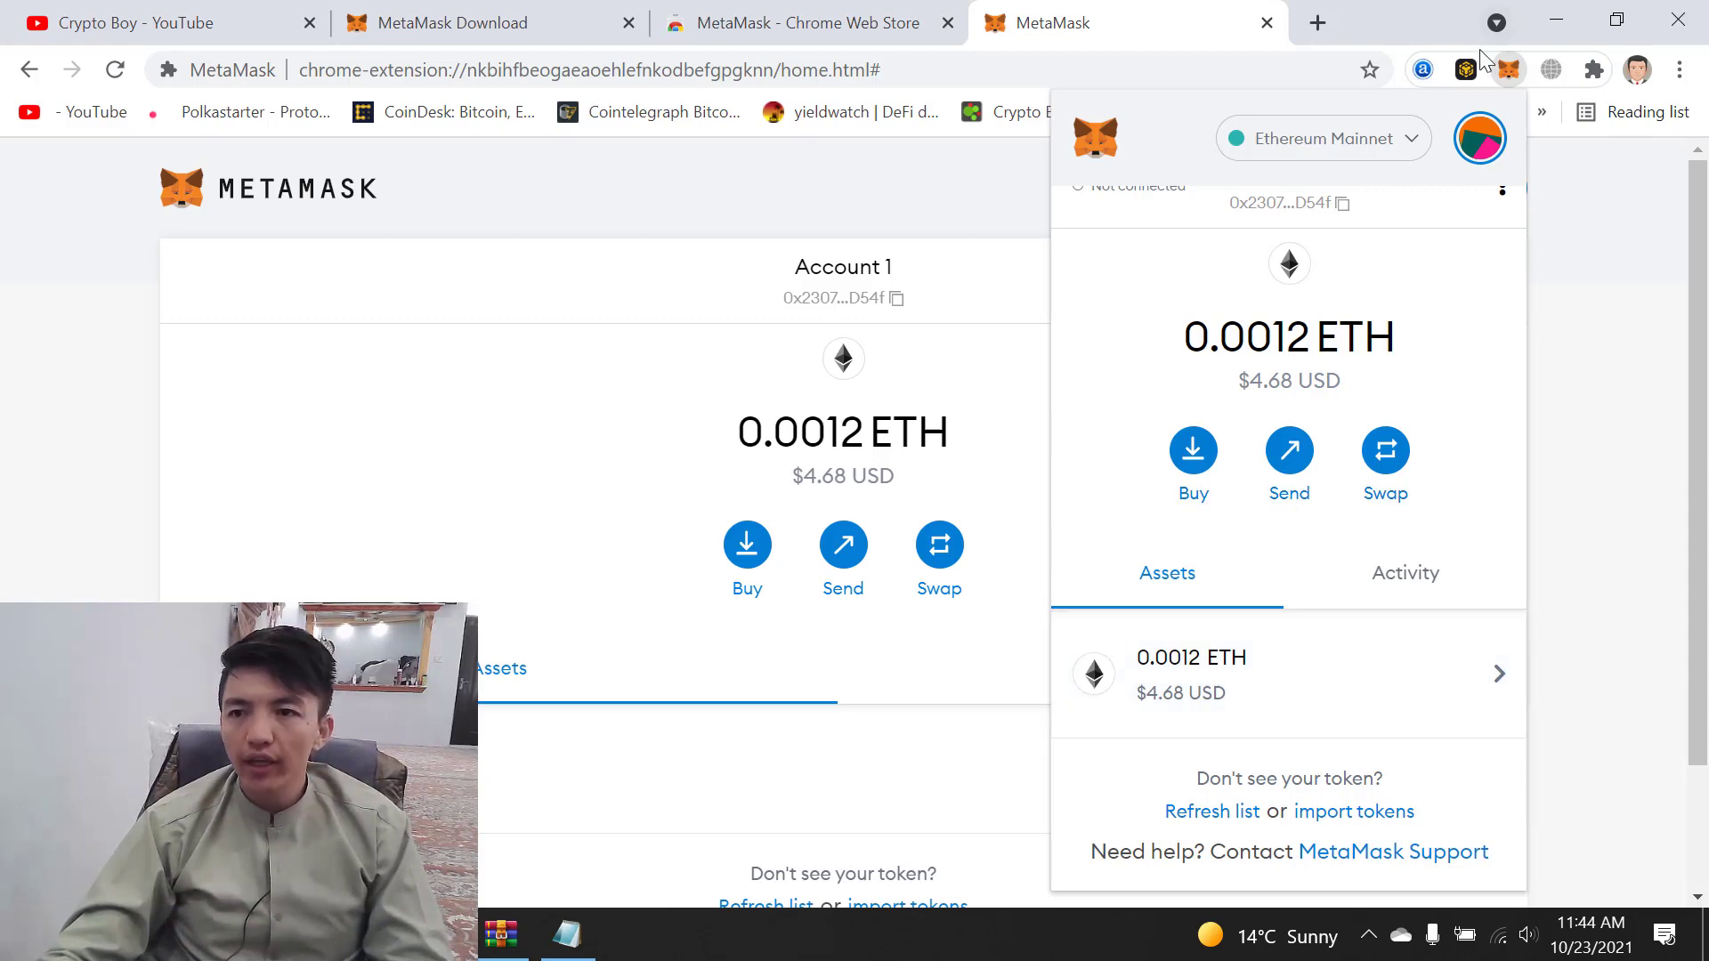
{"action": "left_click", "coordinate": [1511, 70]}
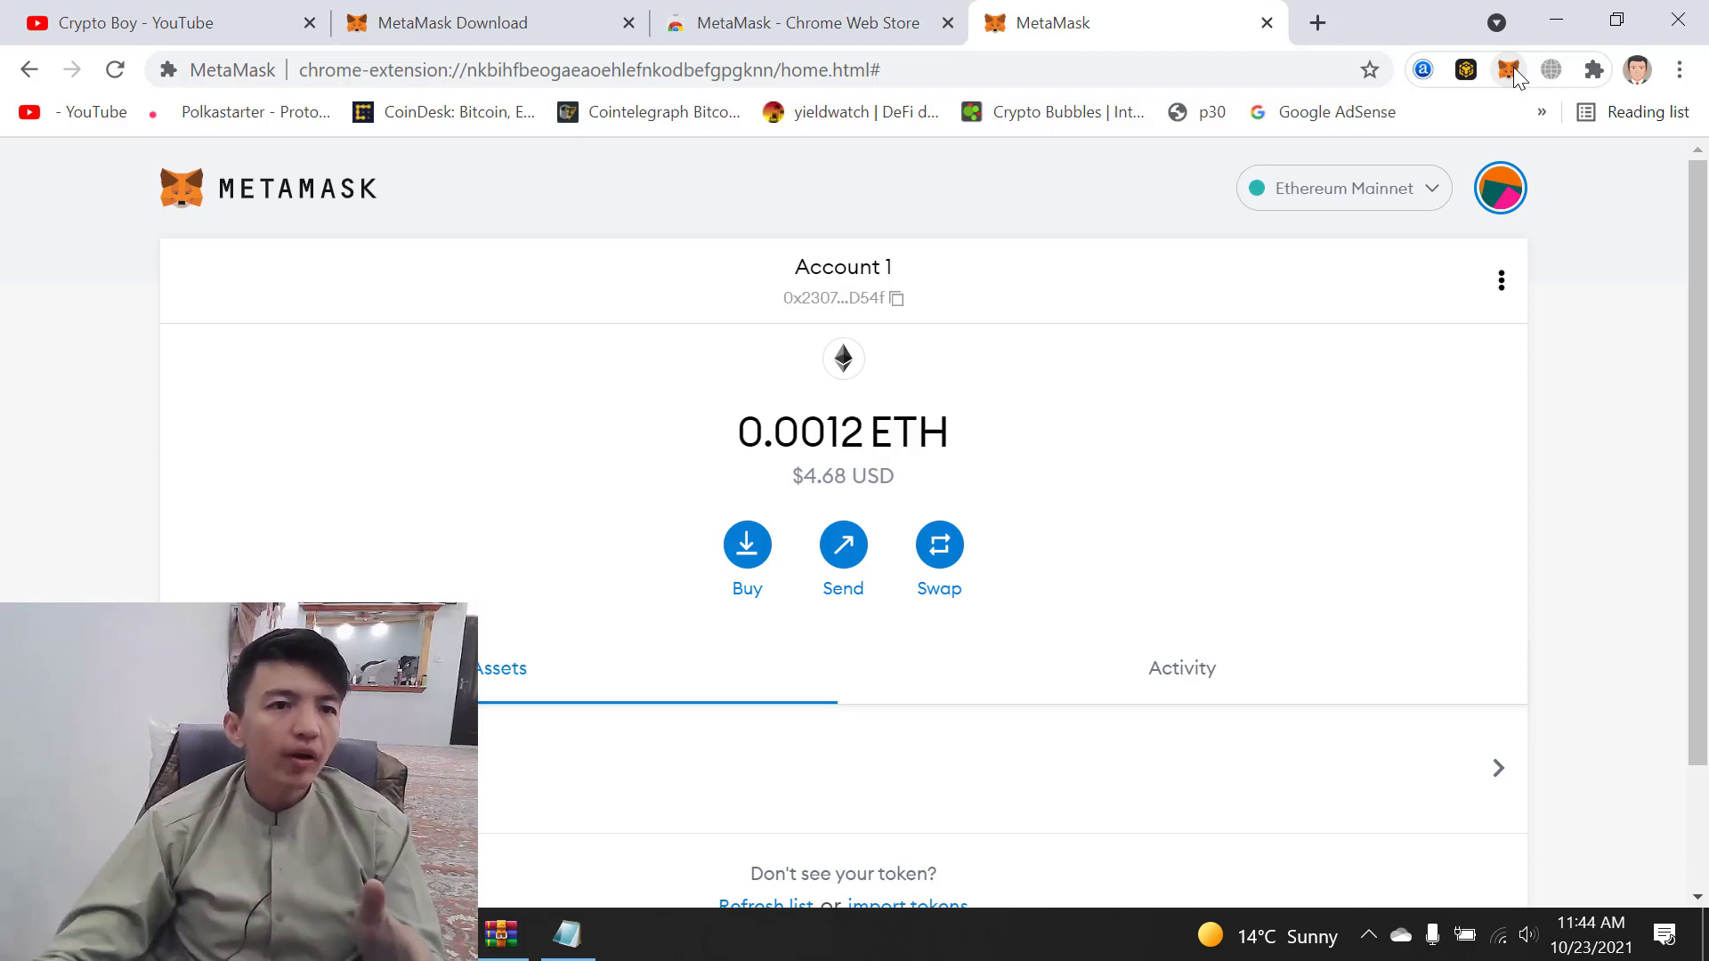
Step: Return to the Crypto Boy YouTube channel's Videos tab and browse the uploads from 2-3 months ago
{"action": "left_click", "coordinate": [225, 16]}
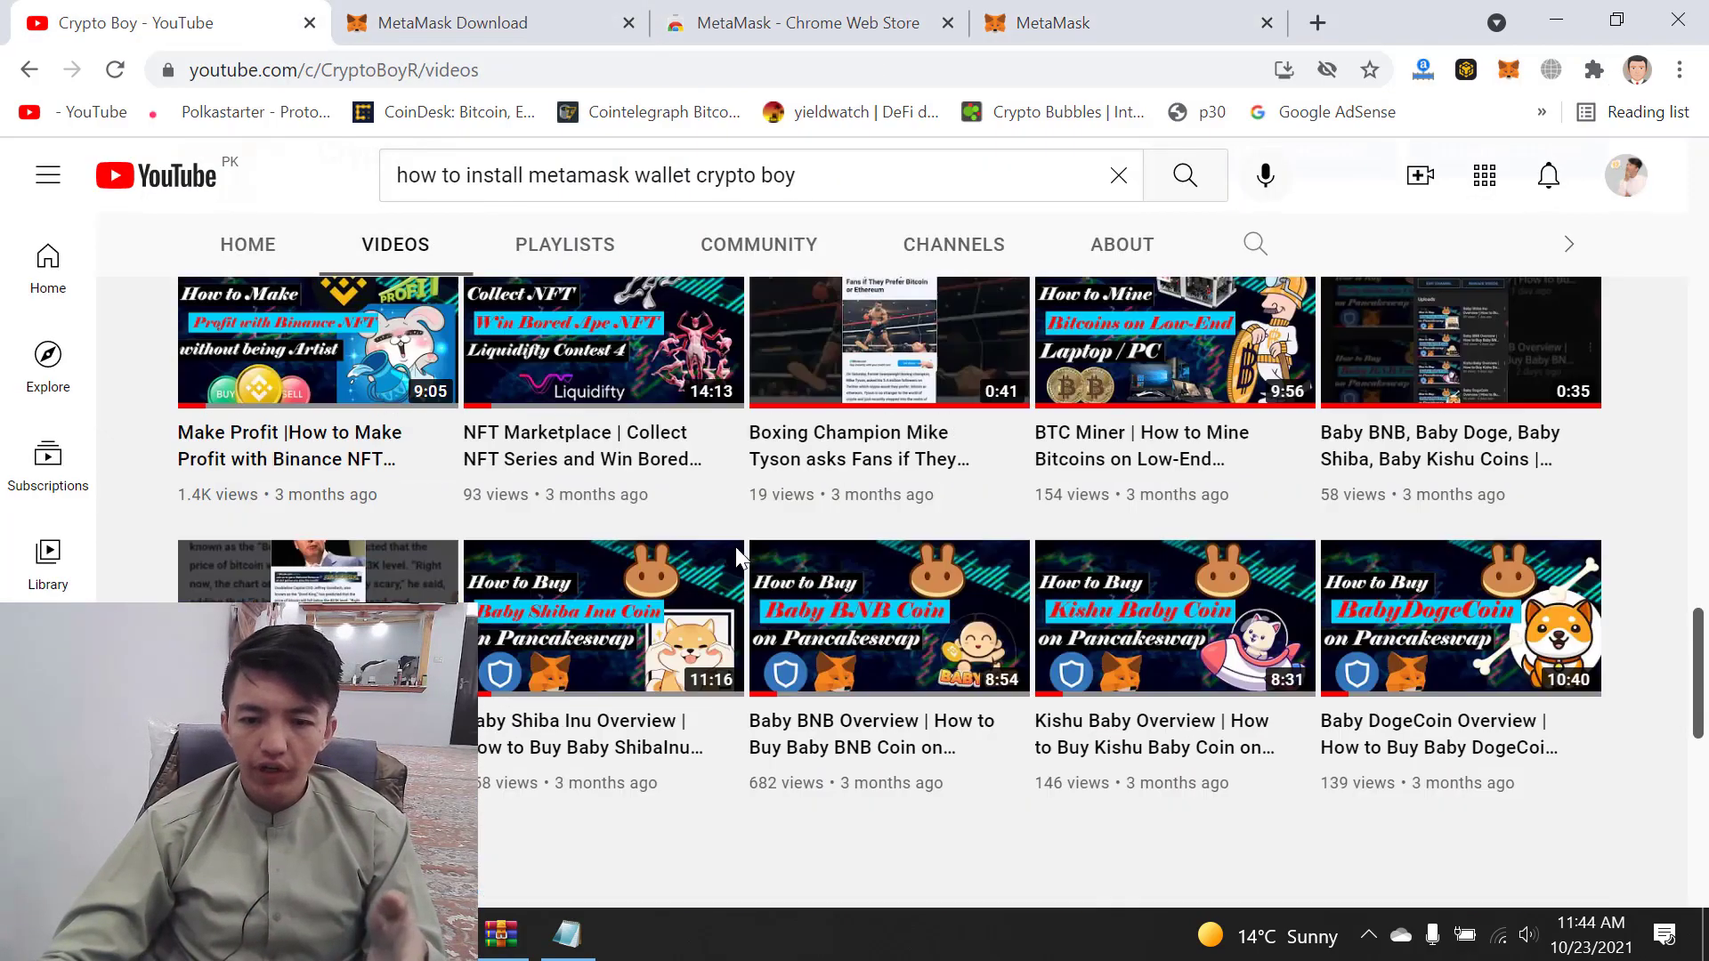
{"action": "scroll", "coordinate": [737, 559], "scroll_direction": "down", "scroll_amount": 3}
{"action": "scroll", "coordinate": [739, 559], "scroll_direction": "up", "scroll_amount": 6}
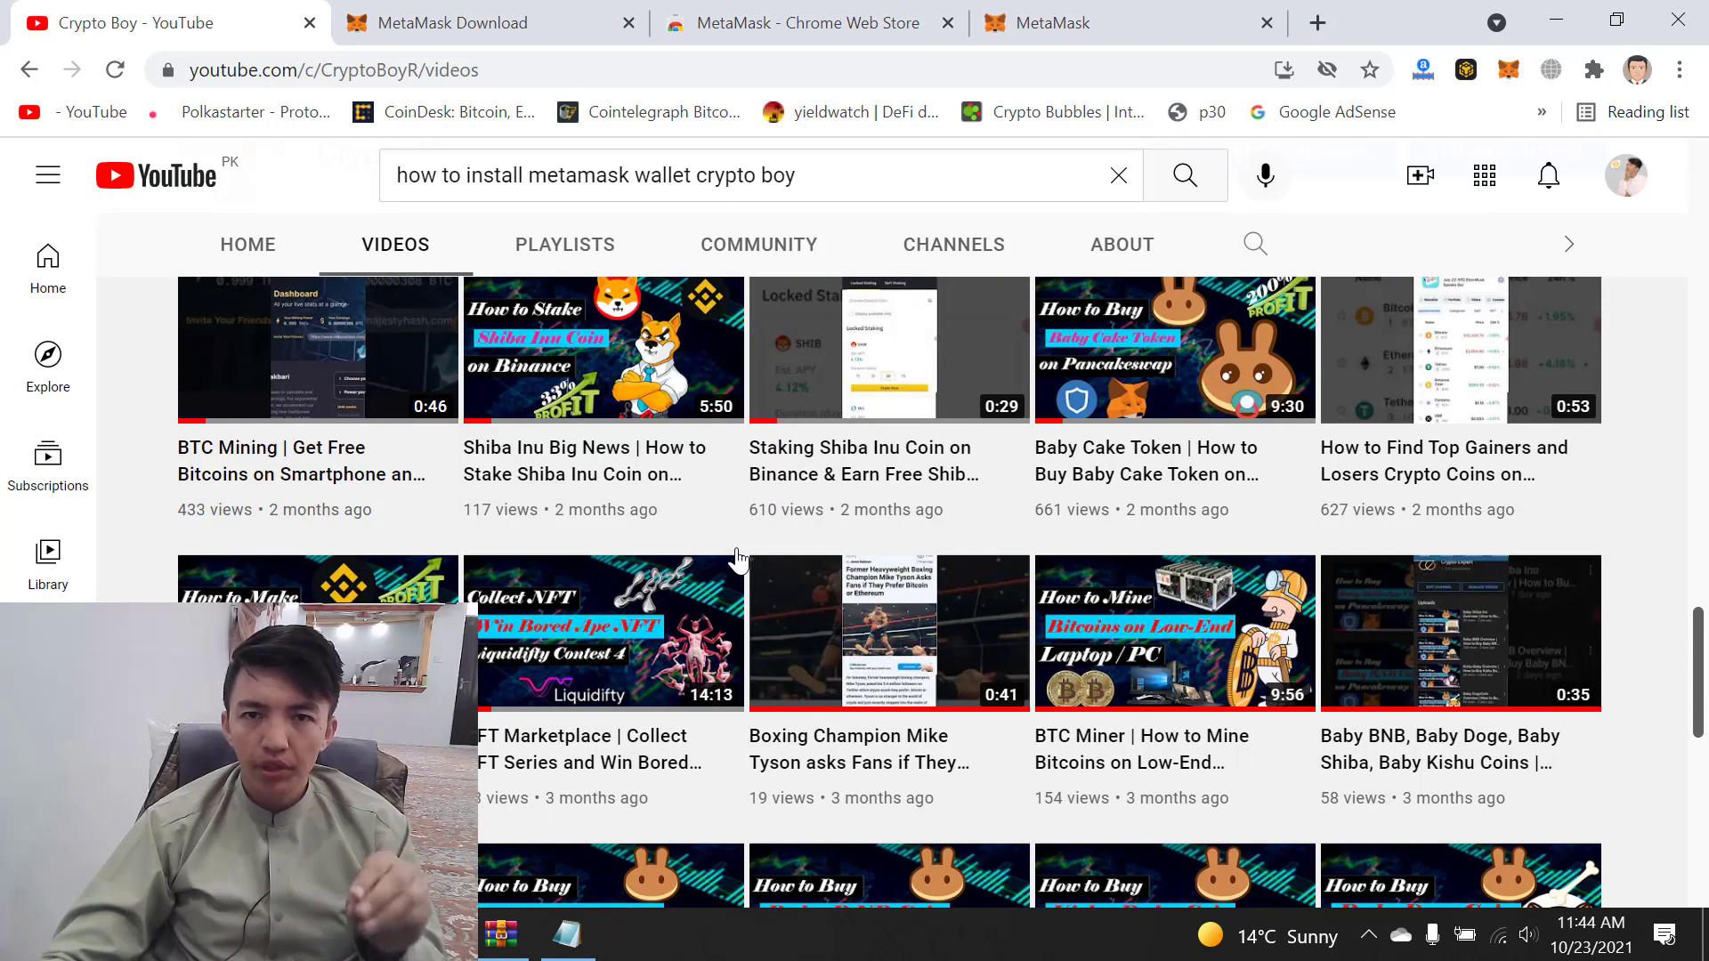